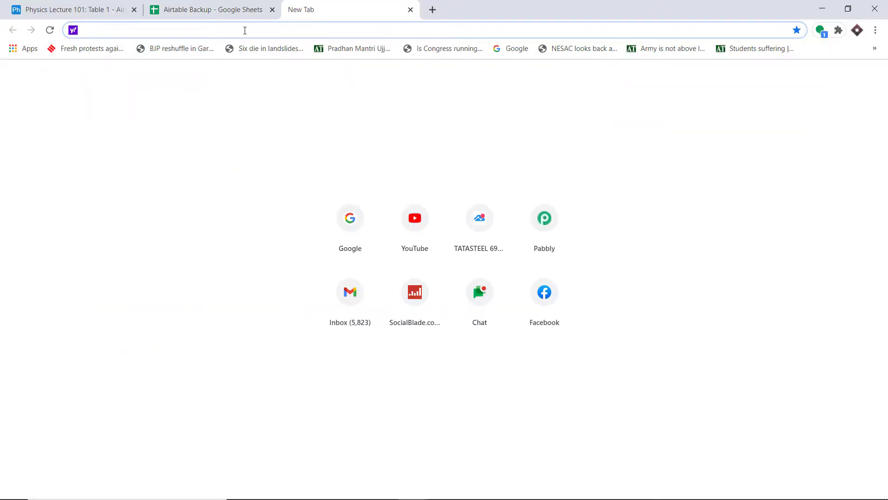
Load pabbly.com, go to the Connect product page and sign in to reach All Apps.
text(P)
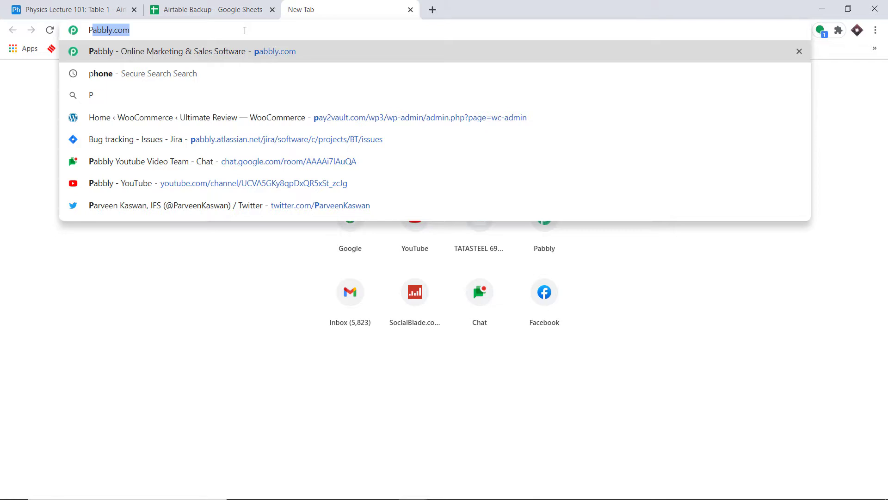
key(Return)
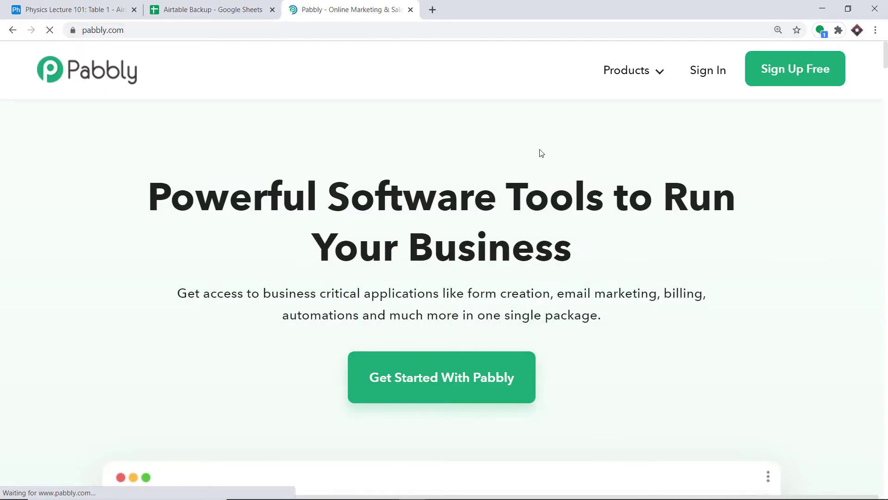
click(666, 69)
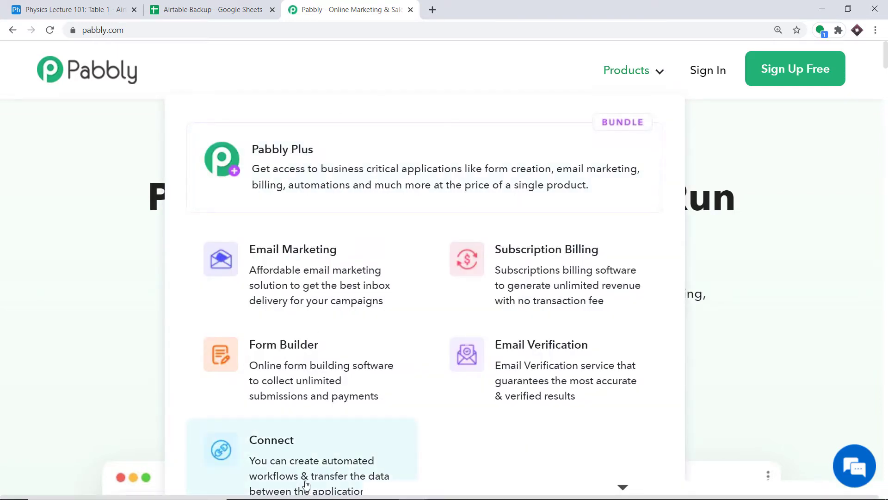
click(307, 484)
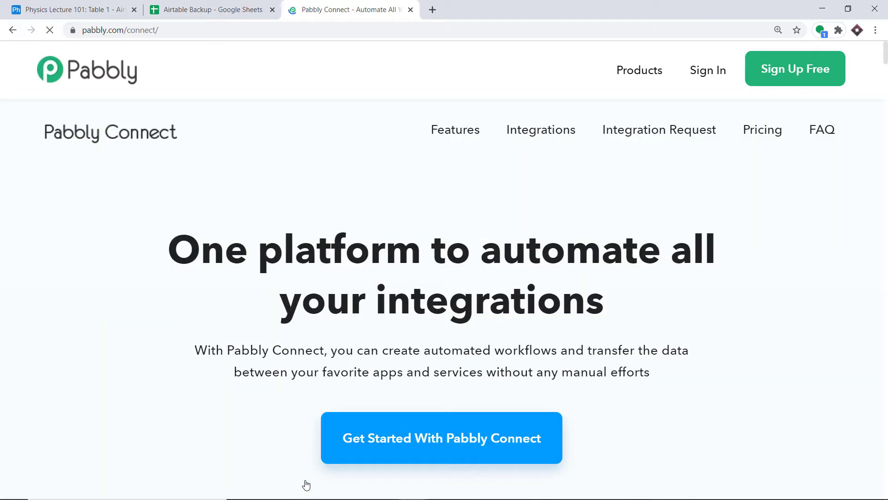
click(709, 77)
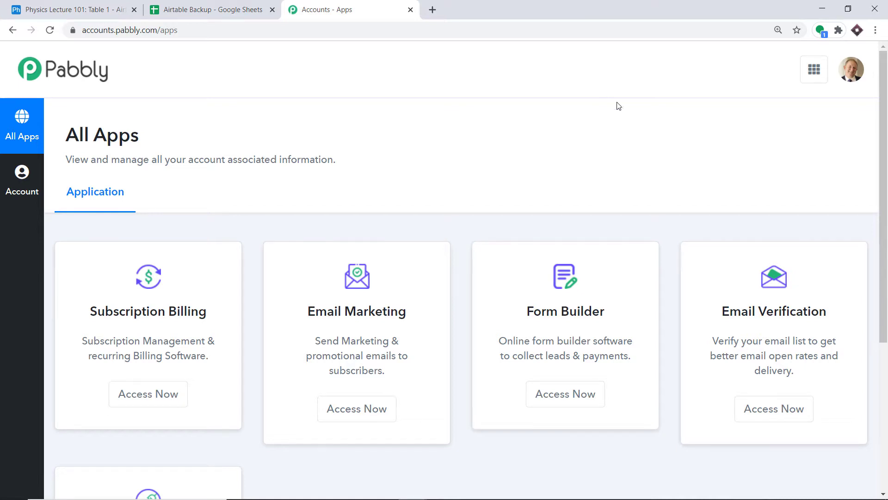
scroll(611, 116, down, 5)
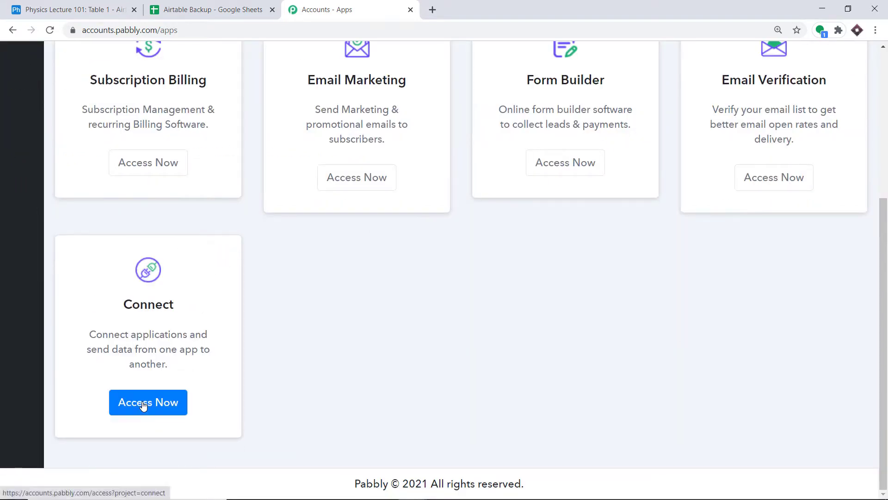
Launch Pabbly Connect and create a workflow named 'Airtable To Google Sheets'.
click(143, 406)
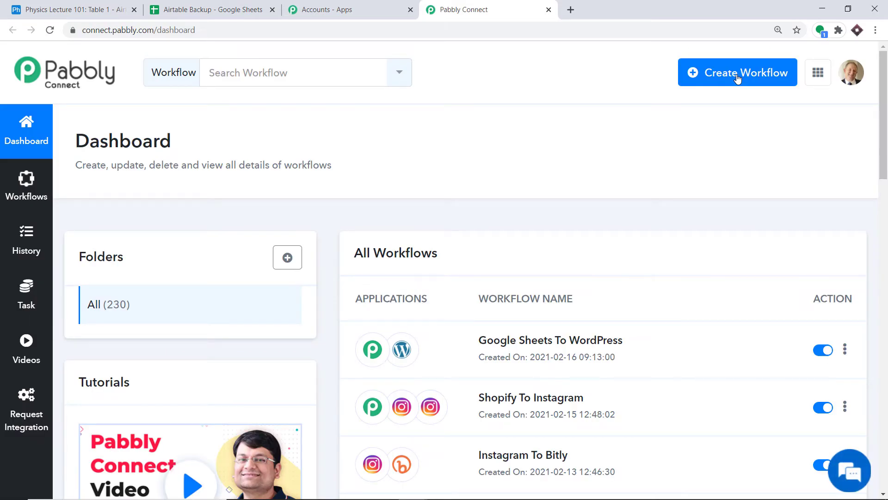
click(738, 77)
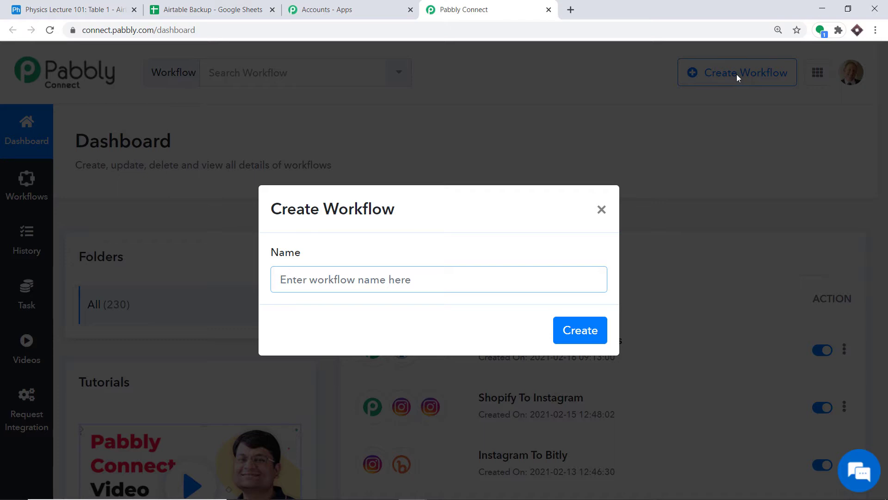
text(Airtable To Google)
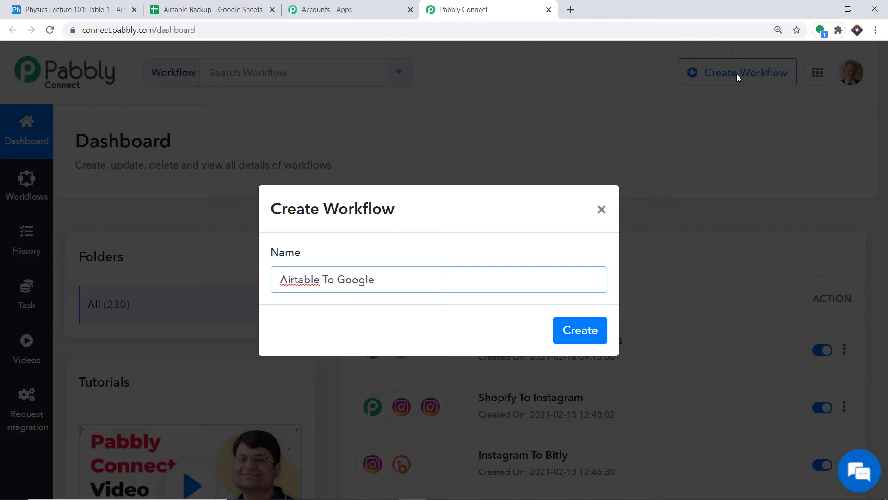
text( Sheets)
click(584, 332)
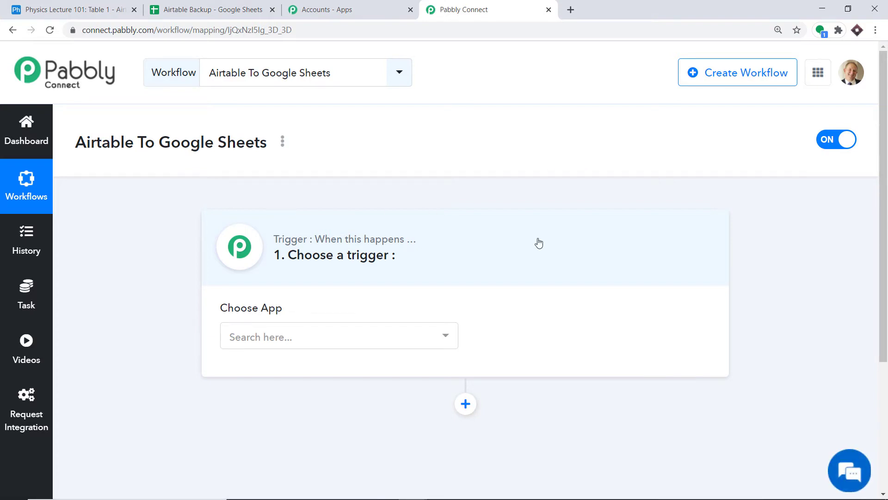
Set the trigger to Airtable's New Record event and begin connecting the Airtable account.
click(283, 337)
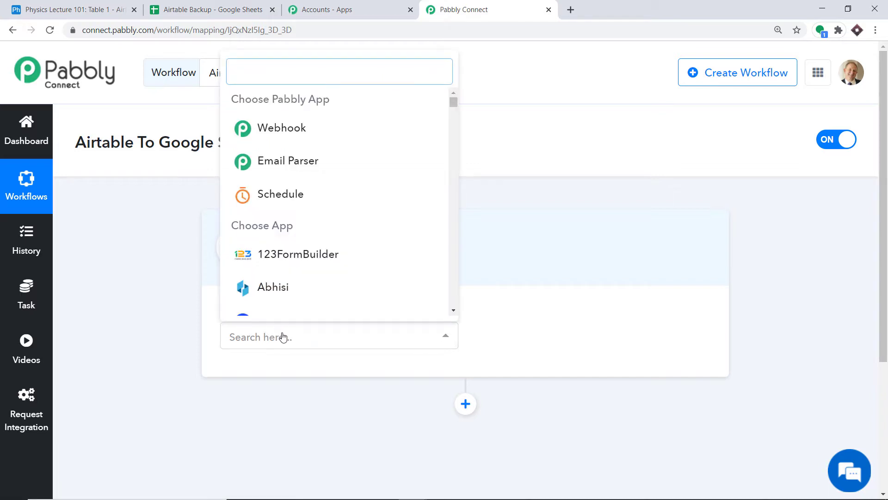
text(airta)
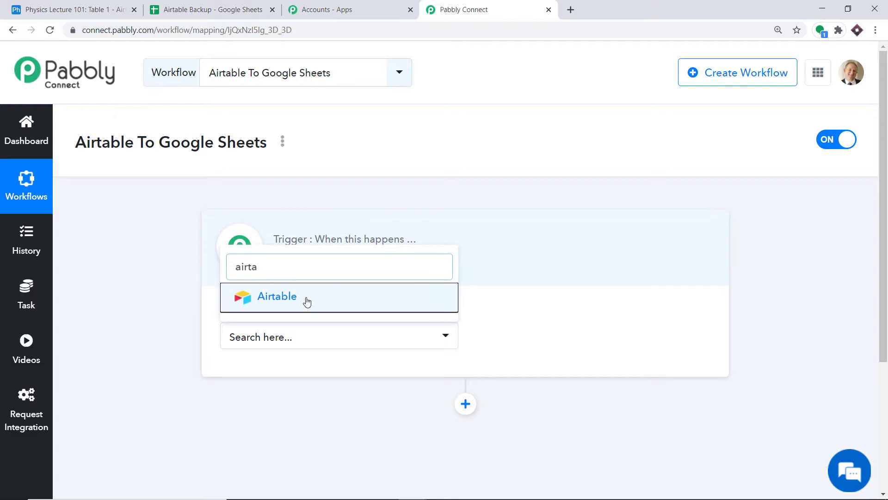
click(306, 298)
click(551, 333)
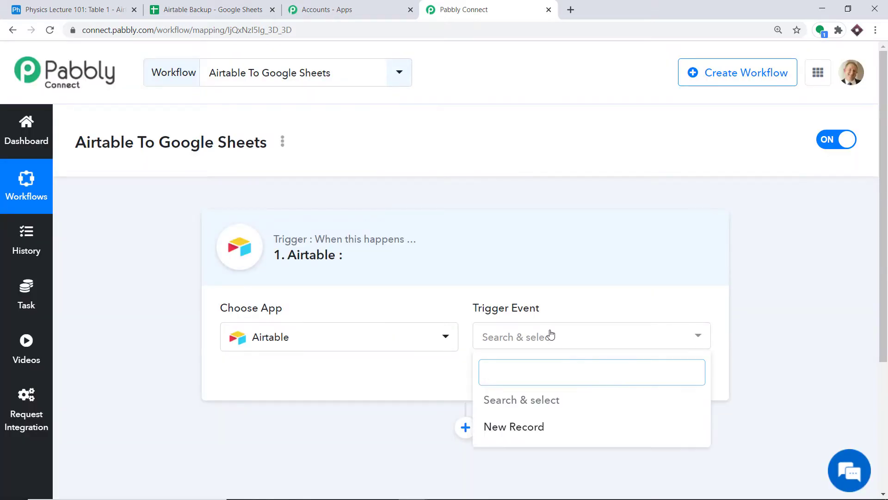
click(516, 432)
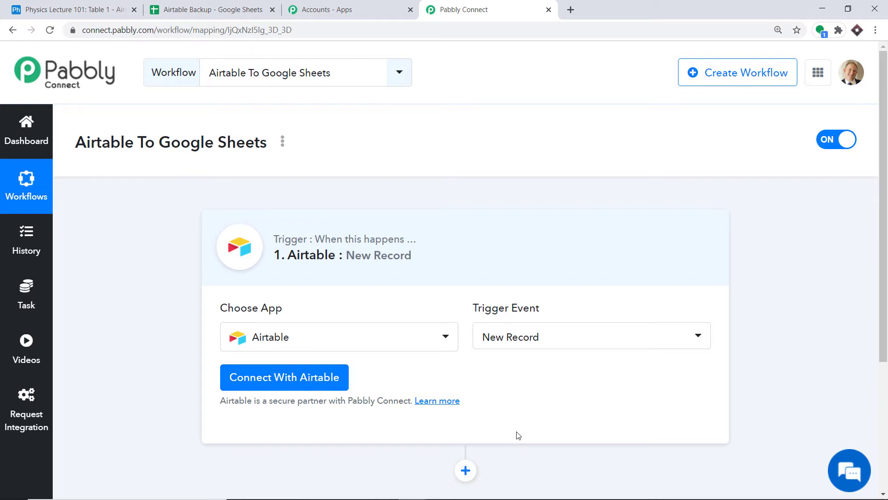
click(317, 376)
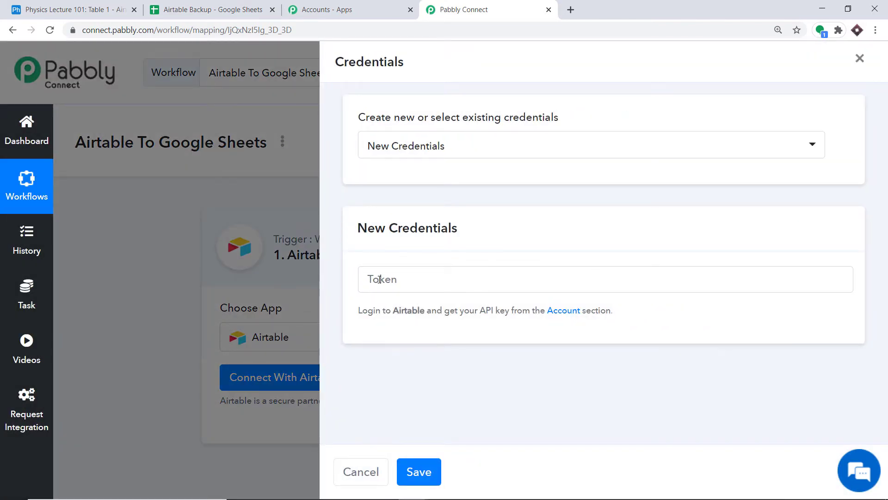
click(117, 11)
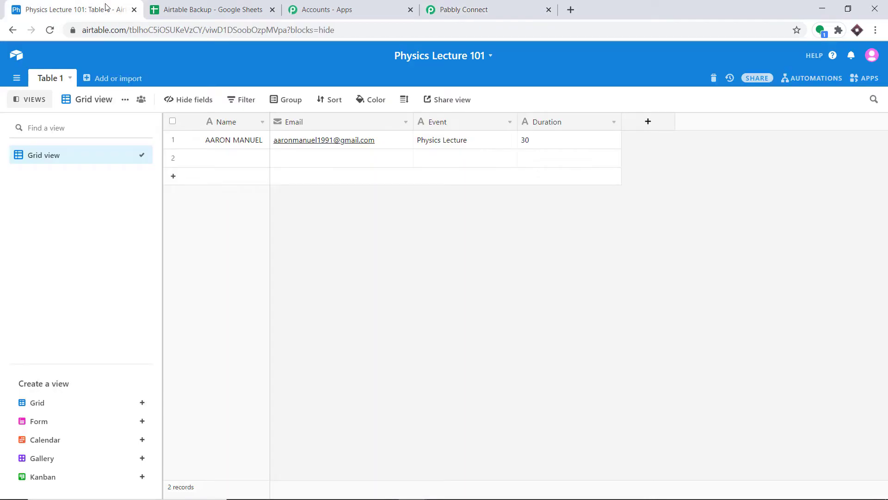
click(17, 55)
click(769, 56)
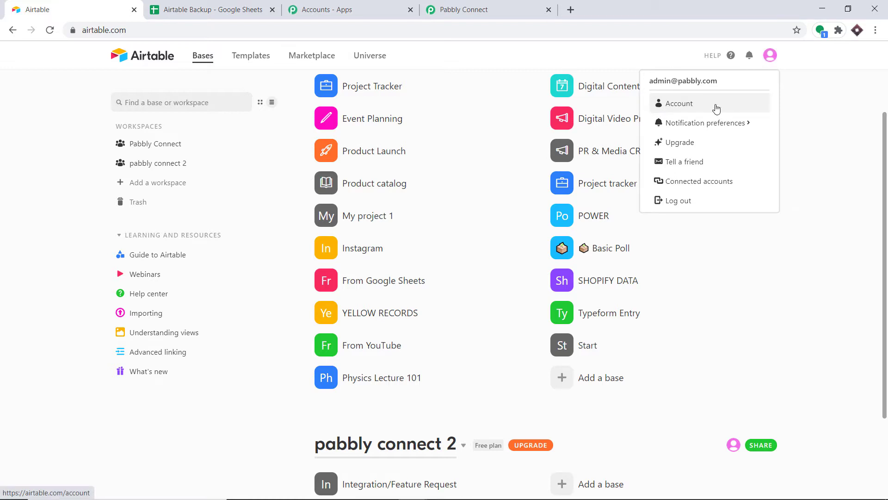
click(693, 106)
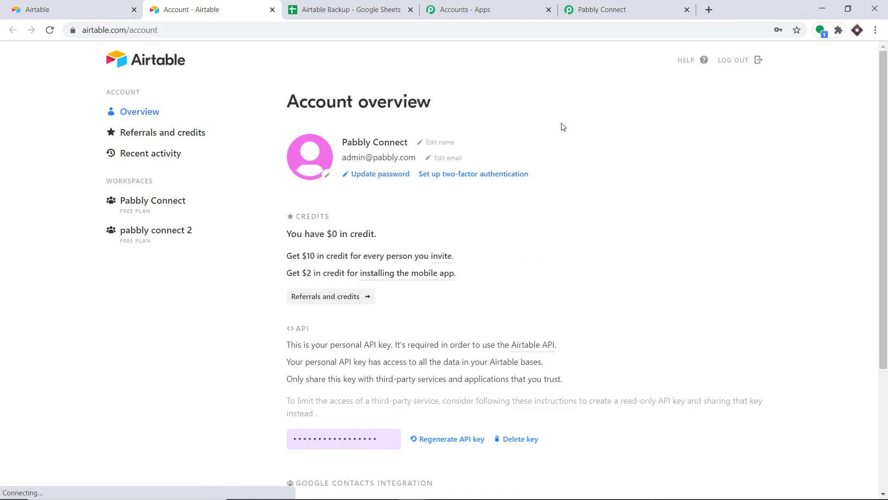
scroll(458, 180, down, 4)
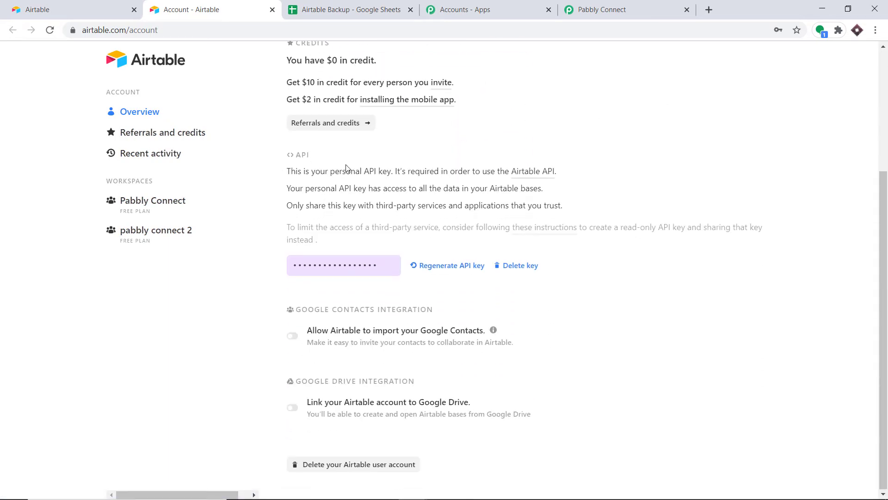
click(330, 265)
right_click(330, 267)
click(342, 277)
Back in Pabbly Connect, paste the API key into the Token field.
click(609, 5)
click(406, 279)
right_click(406, 279)
Save the new Airtable credentials with the pasted API key as token.
click(430, 368)
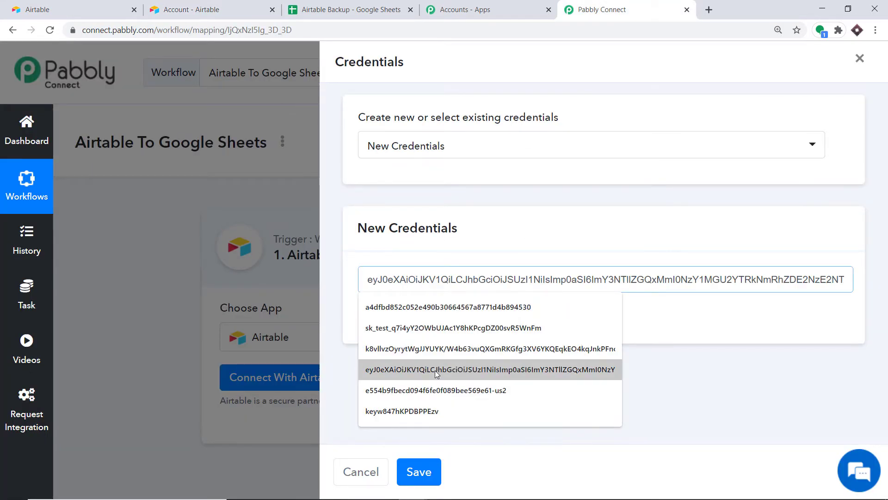
click(592, 213)
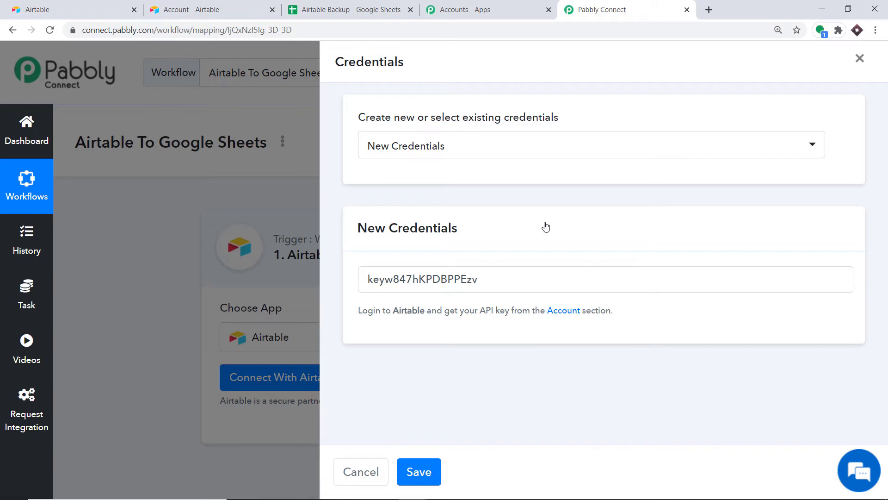
click(421, 472)
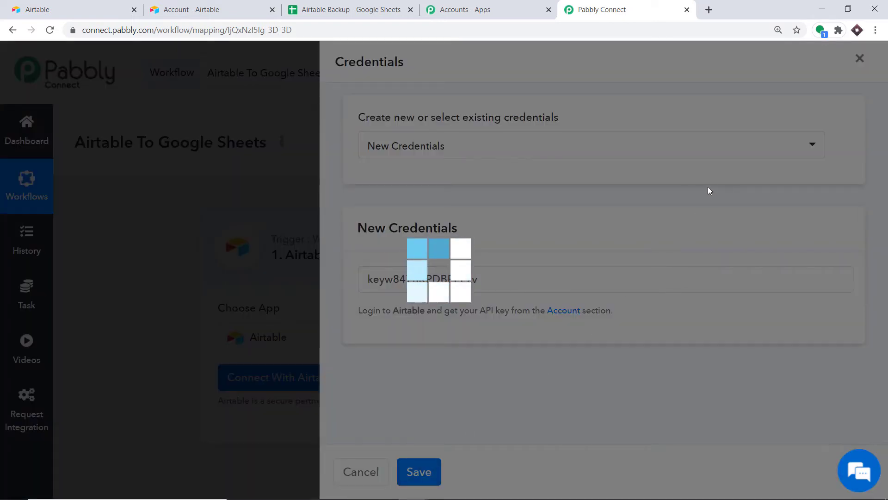
scroll(625, 217, down, 5)
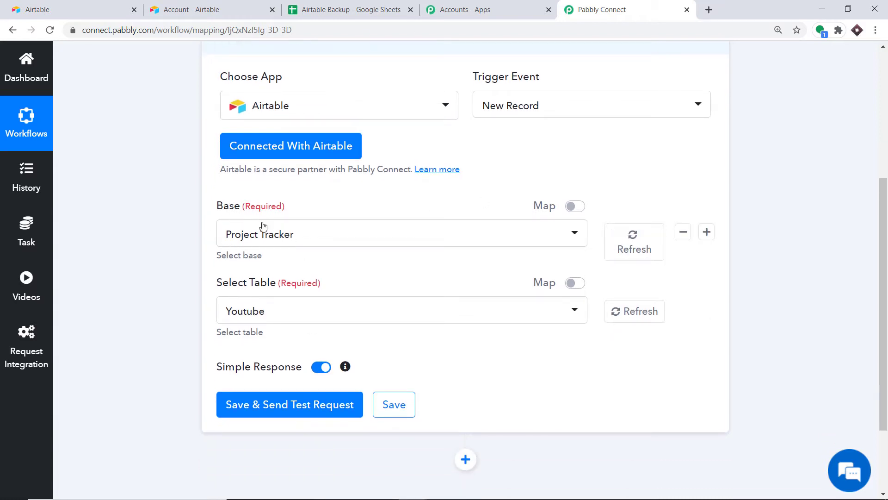
Look through the Base dropdown's full list, then go to the Airtable bases page.
click(266, 236)
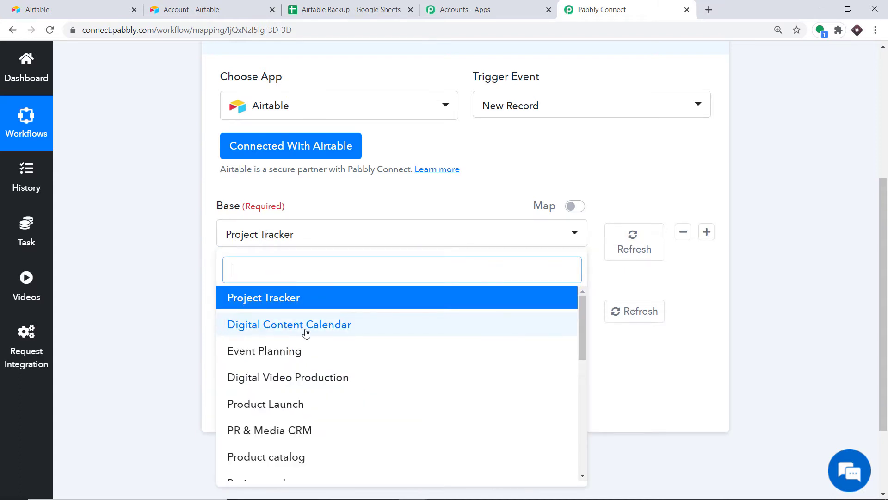
scroll(306, 333, down, 3)
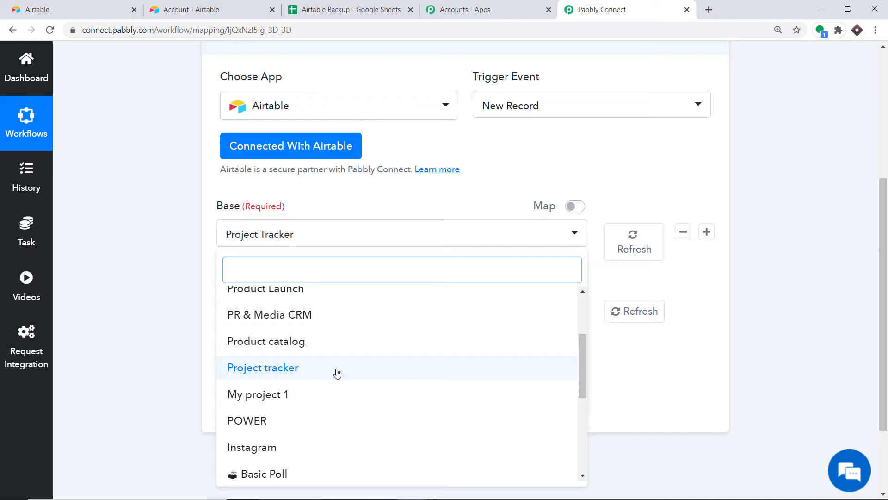
scroll(306, 366, down, 2)
scroll(208, 357, down, 2)
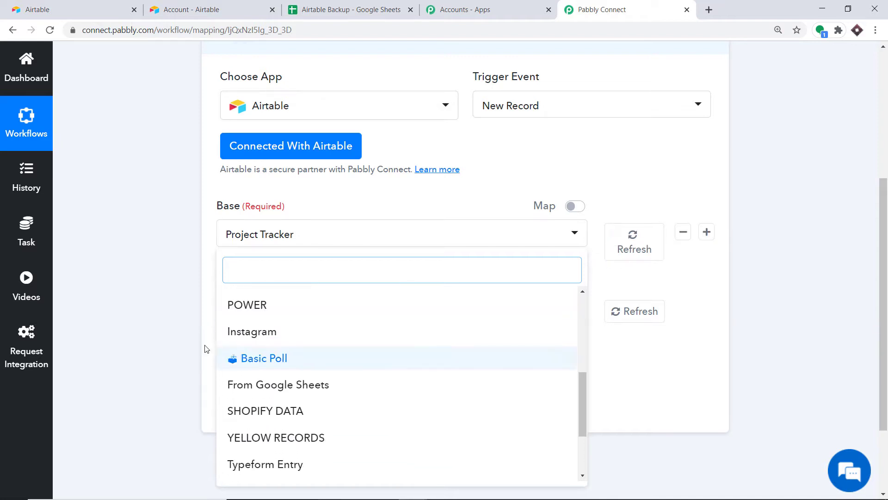
scroll(313, 370, down, 4)
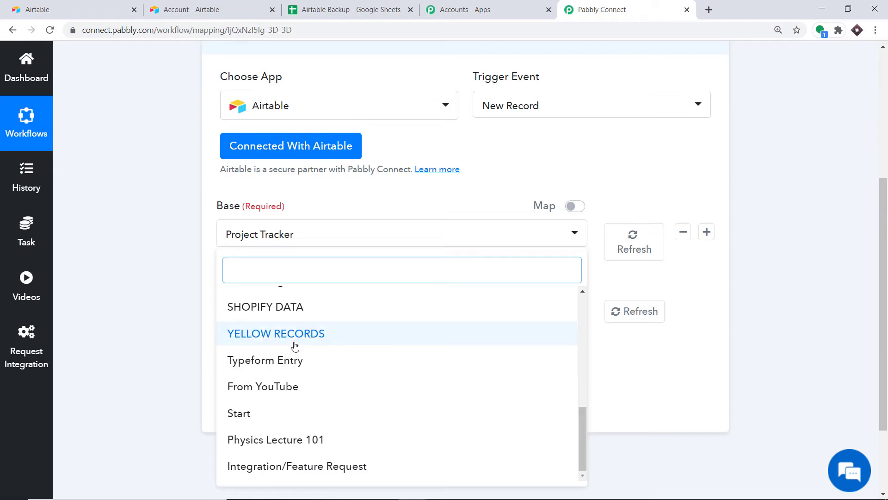
click(92, 5)
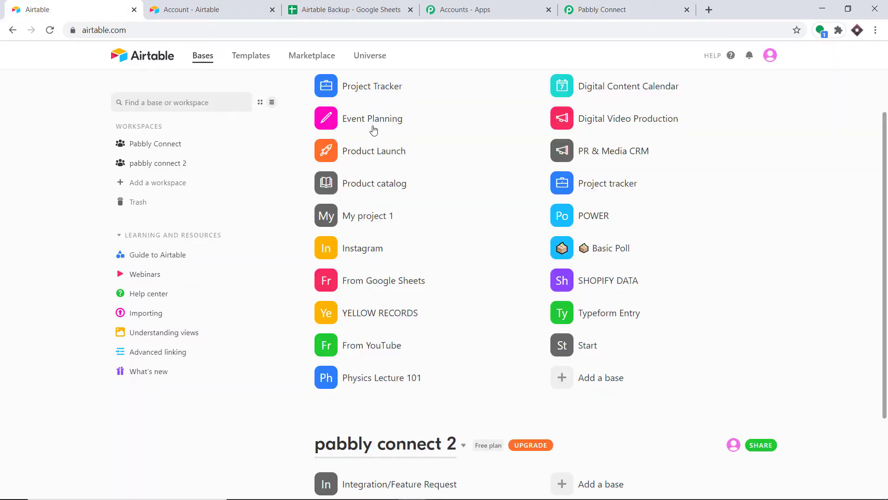
Add a new blank base from scratch in the Pabbly Connect workspace.
scroll(433, 173, up, 1)
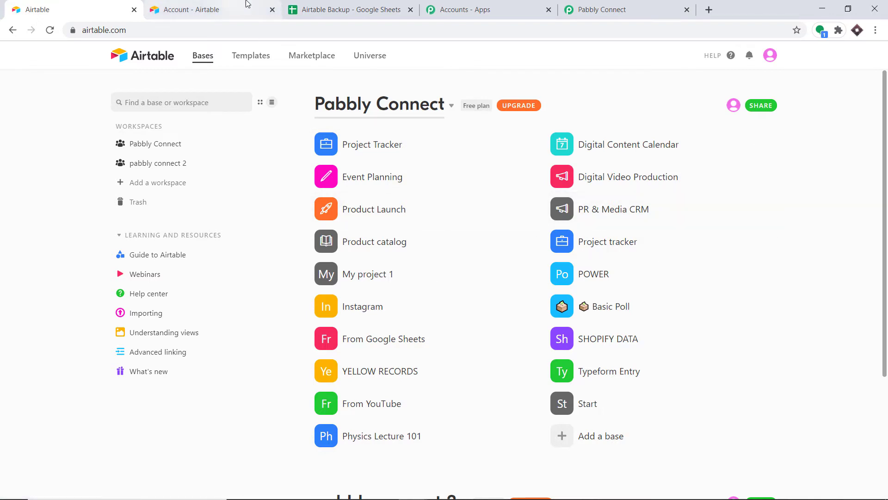
click(626, 8)
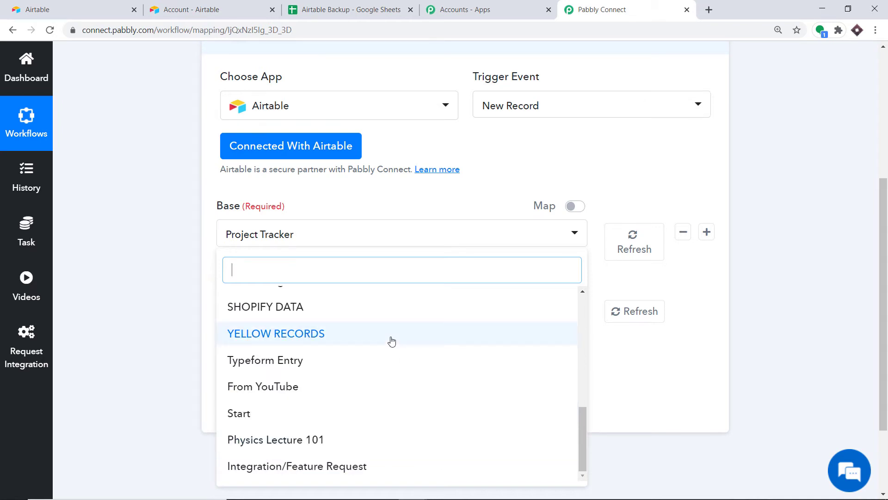
click(65, 8)
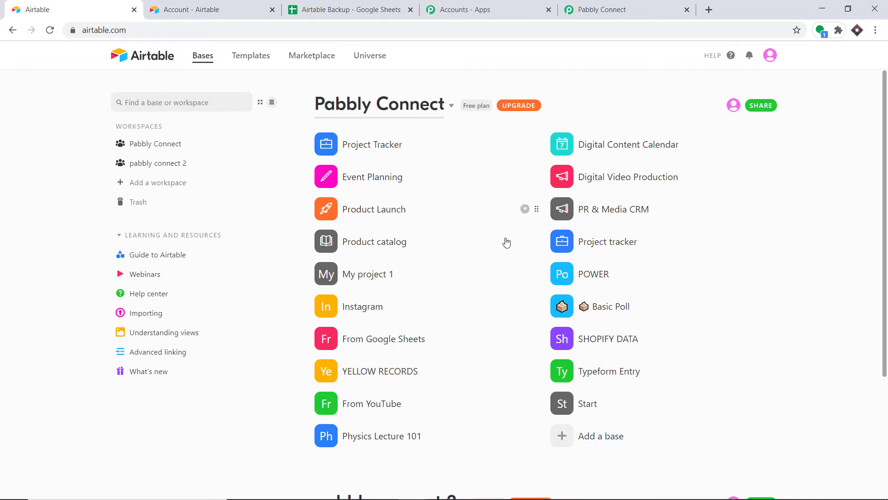
scroll(557, 386, down, 3)
click(593, 323)
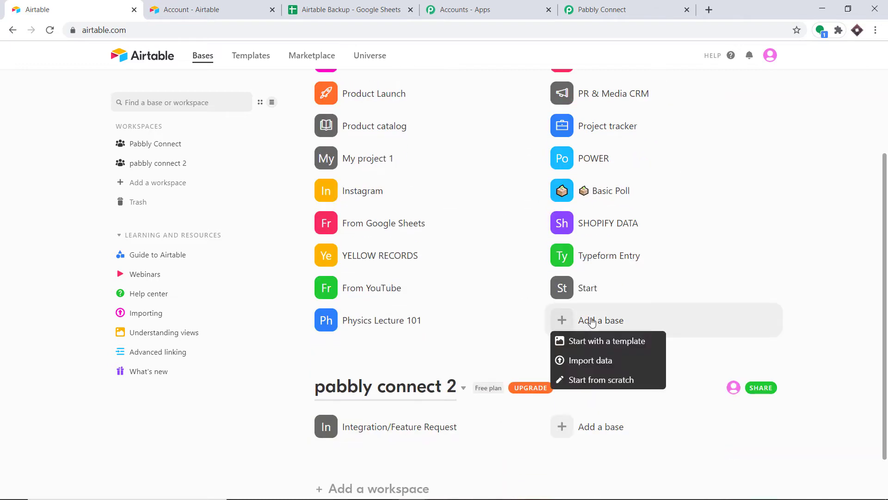
click(583, 381)
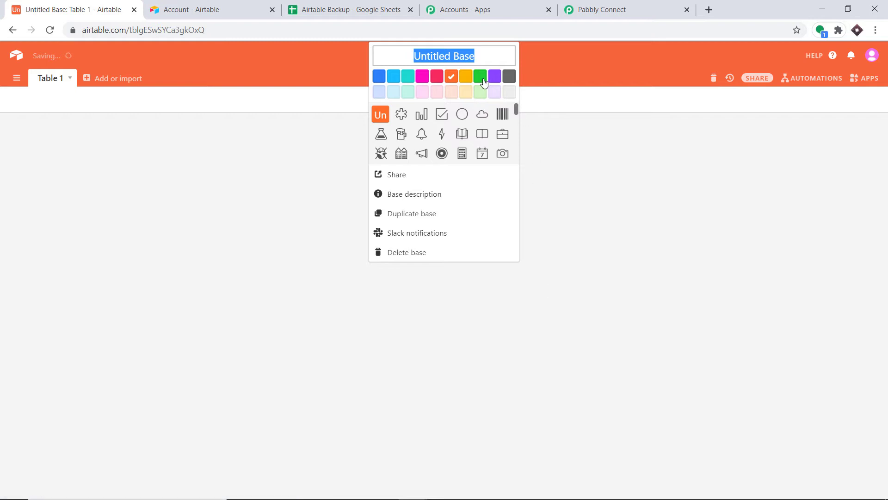
Rename the new base to 'Chemistry Classes' and return to Pabbly Connect.
key(BackSpace)
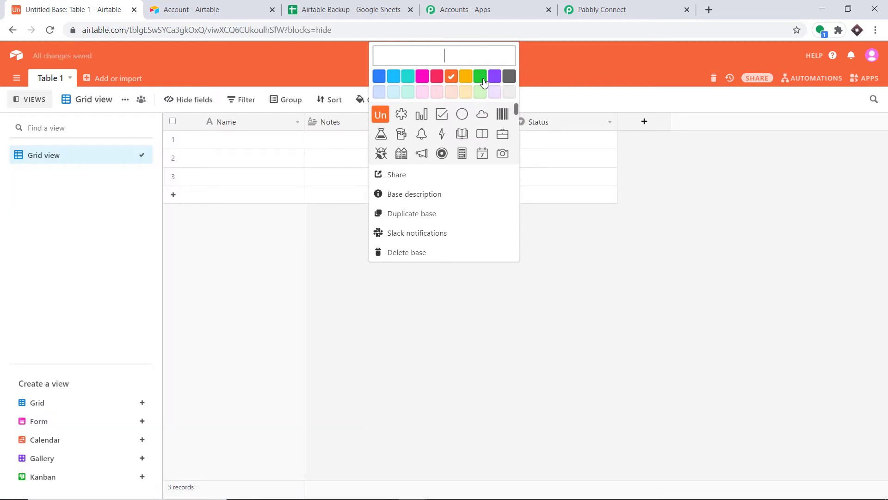
text(Chemistry Classes)
click(556, 145)
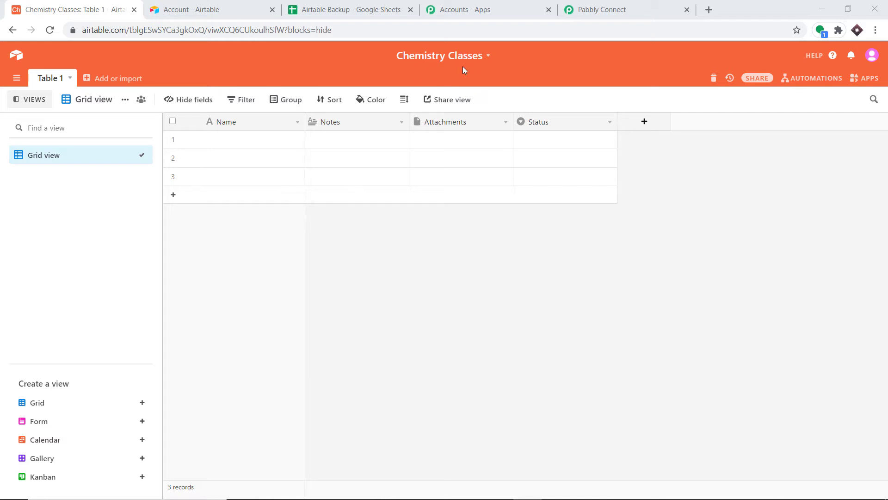
click(612, 8)
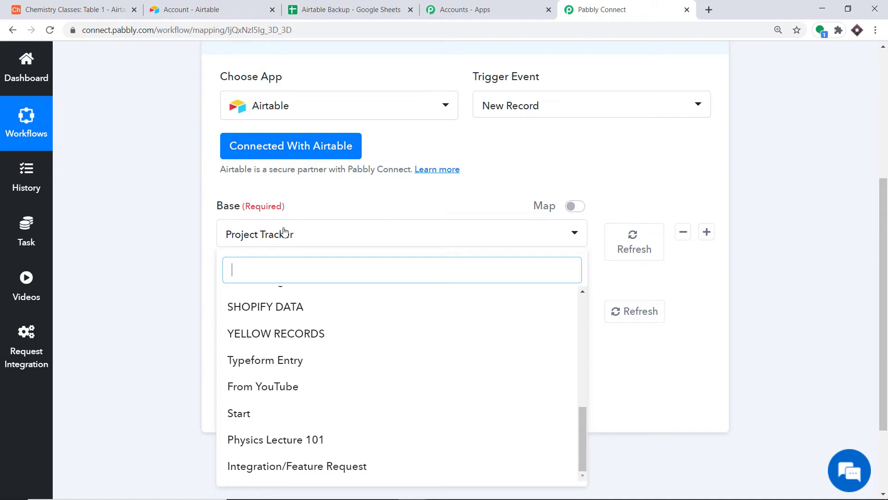
Refresh the bases and pick Chemistry Classes with Table 1 for the trigger, then view Airtable.
click(635, 241)
click(636, 238)
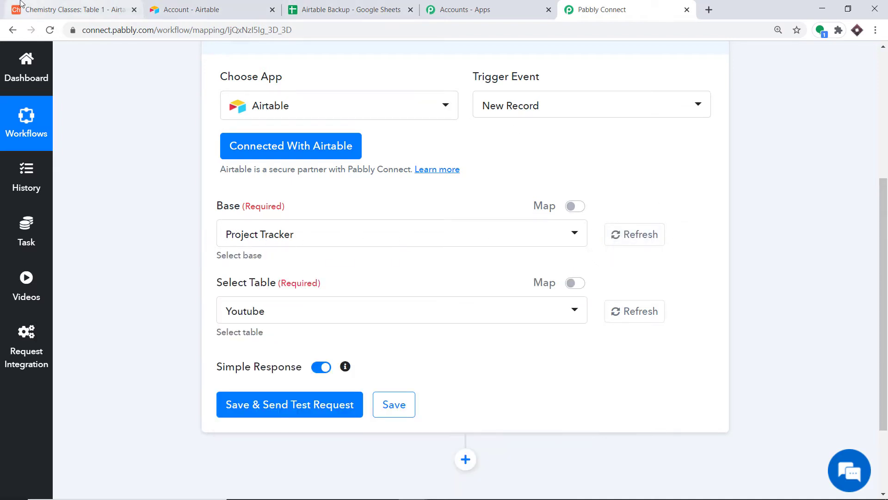
click(650, 241)
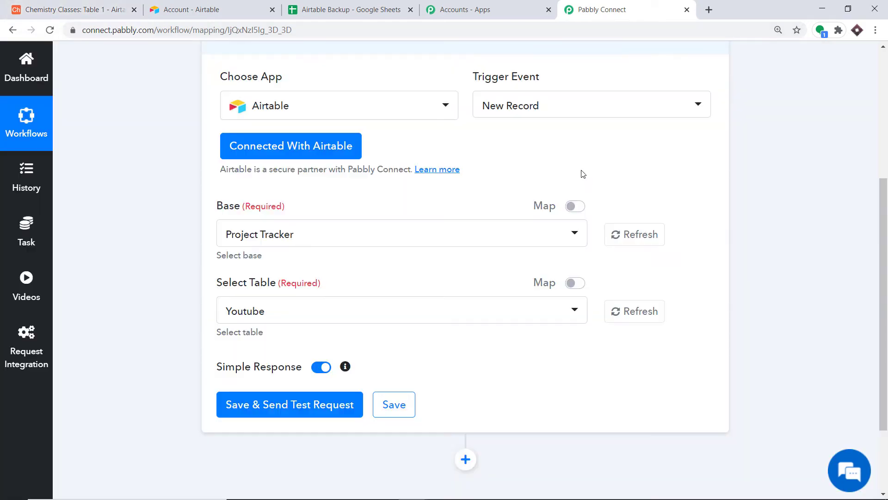
click(329, 236)
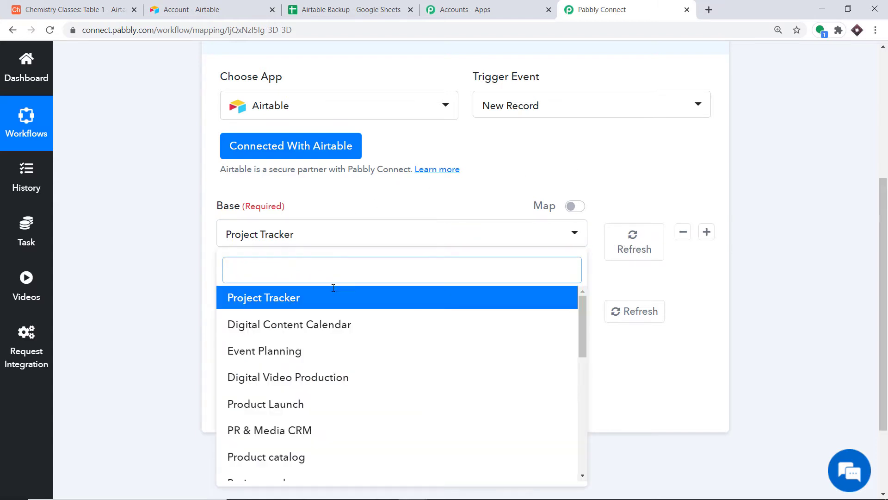
scroll(336, 317, down, 3)
scroll(336, 317, down, 6)
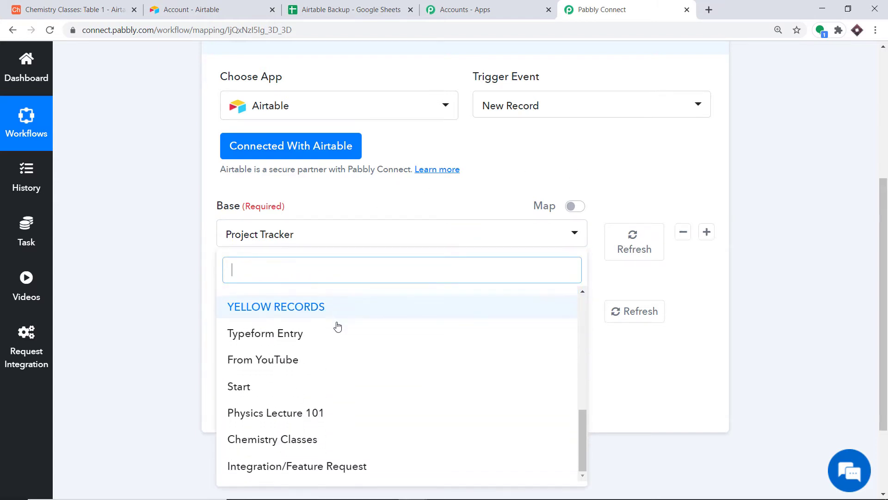
click(298, 443)
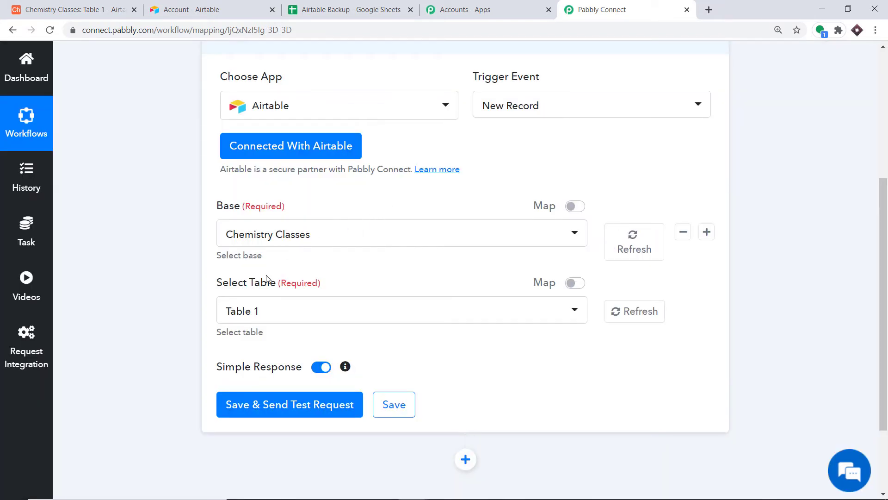
click(262, 313)
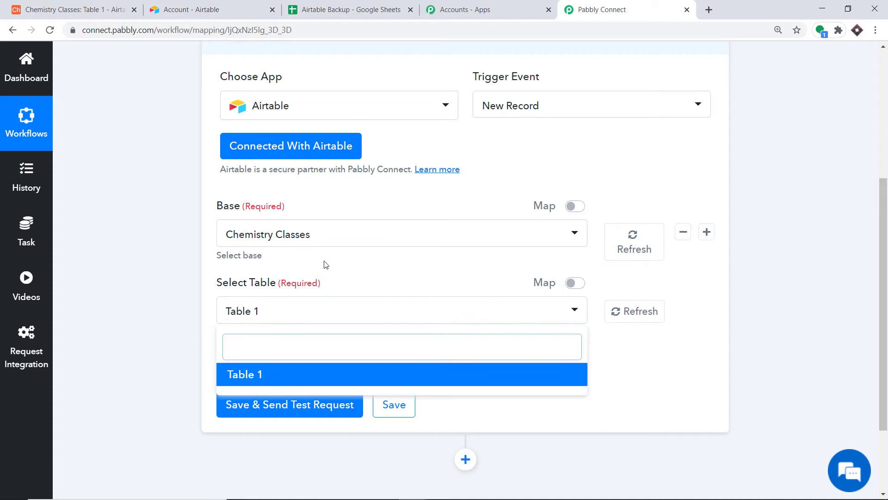
click(86, 11)
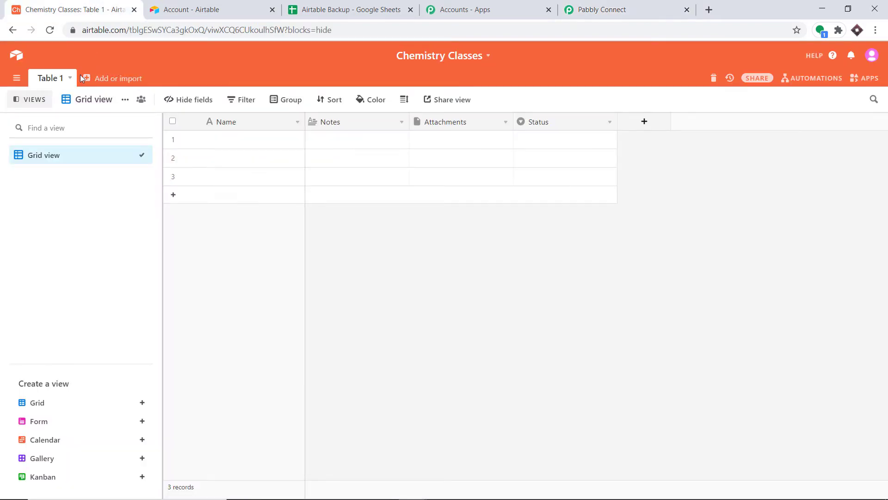
Return to Airtable's home page, where Chemistry Classes is now listed.
click(17, 56)
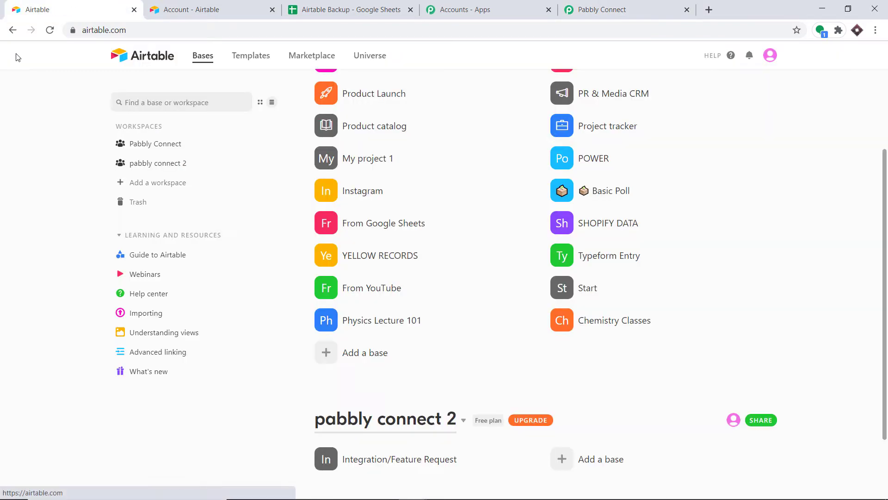
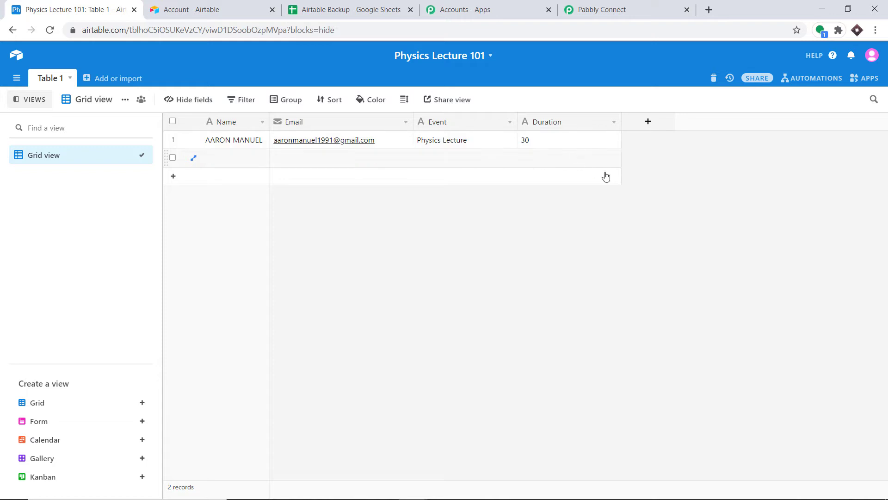
Point the Airtable new-record trigger at the Physics Lecture 101 base, Table 1.
click(597, 5)
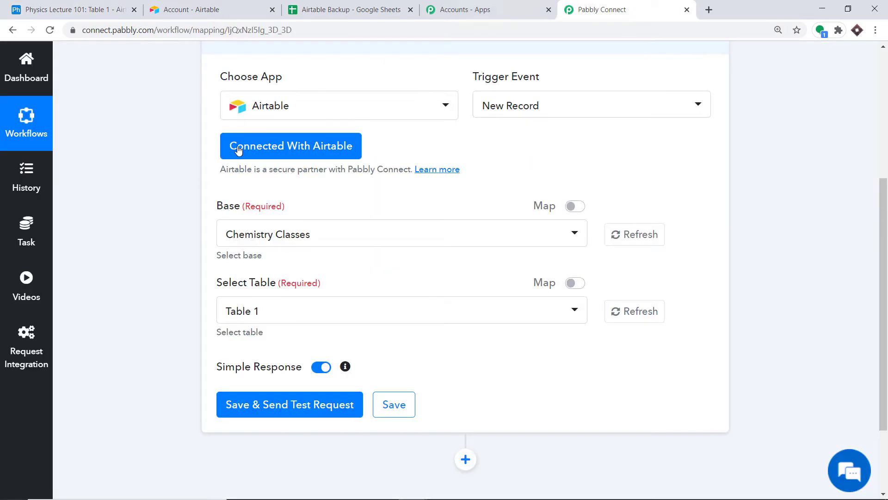
click(278, 233)
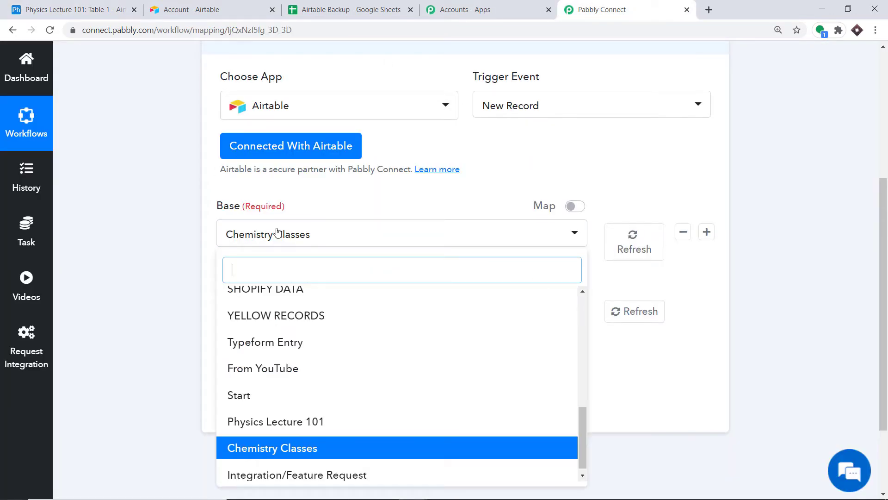
text(phy)
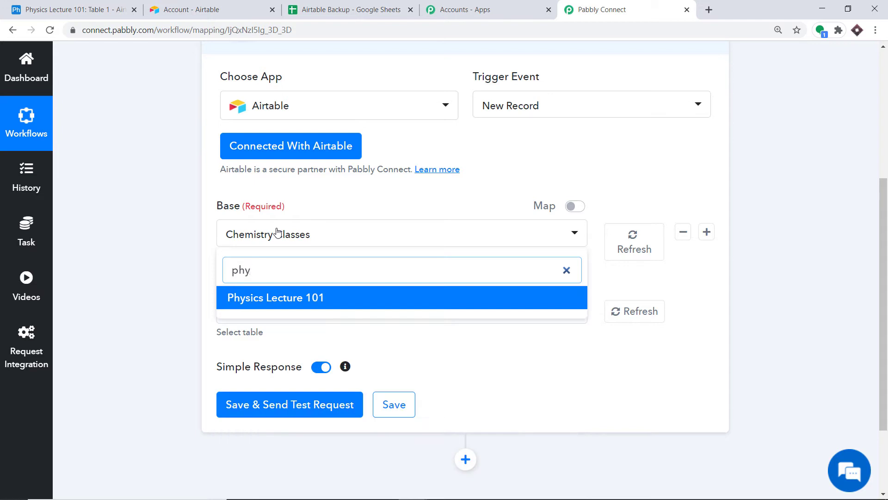
click(259, 298)
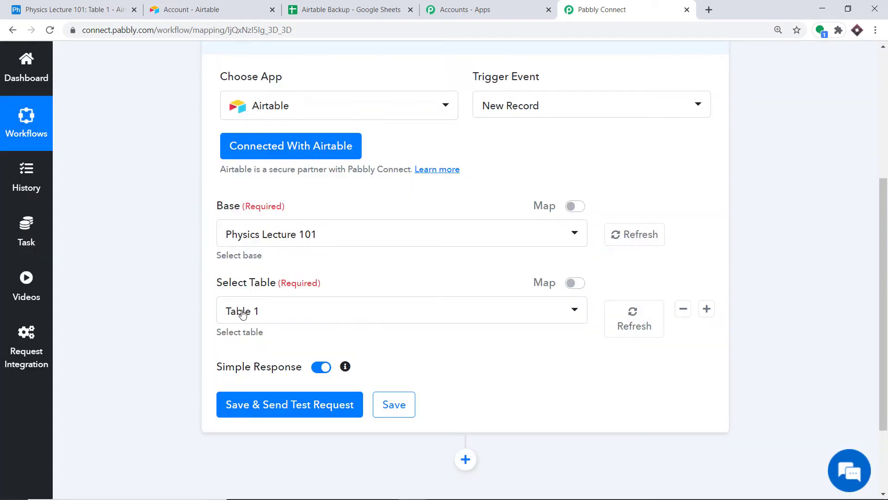
click(243, 313)
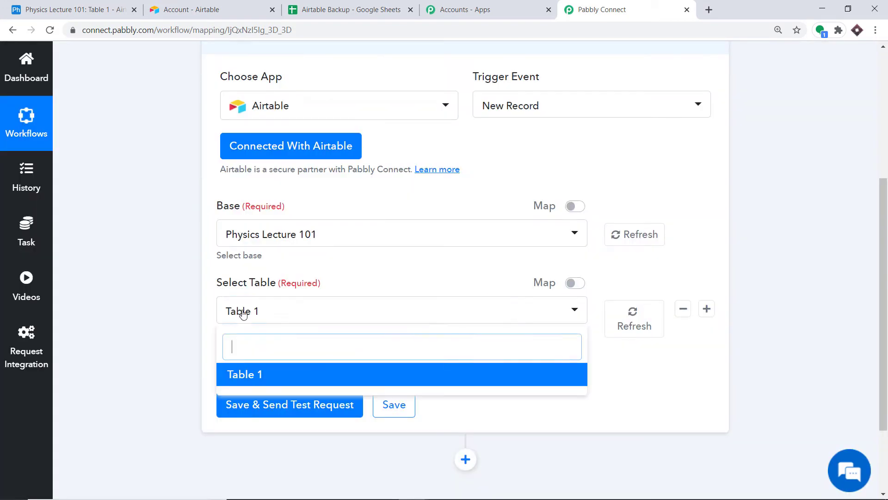
click(272, 376)
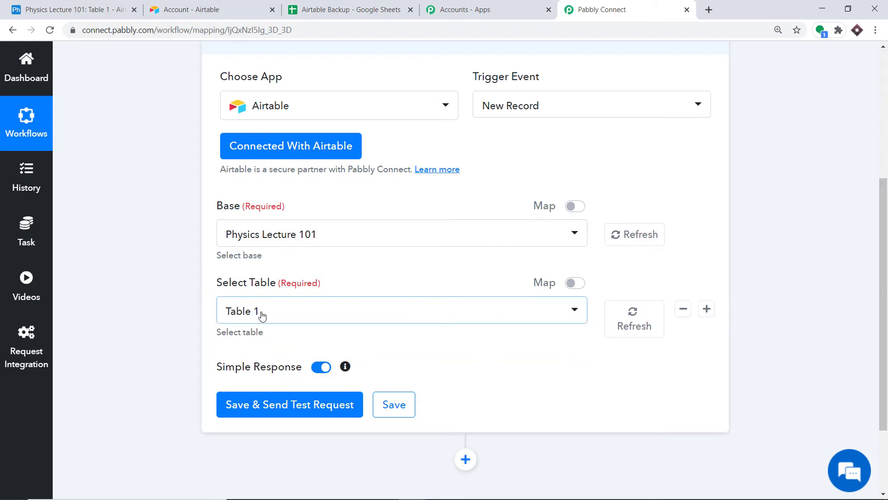
click(51, 7)
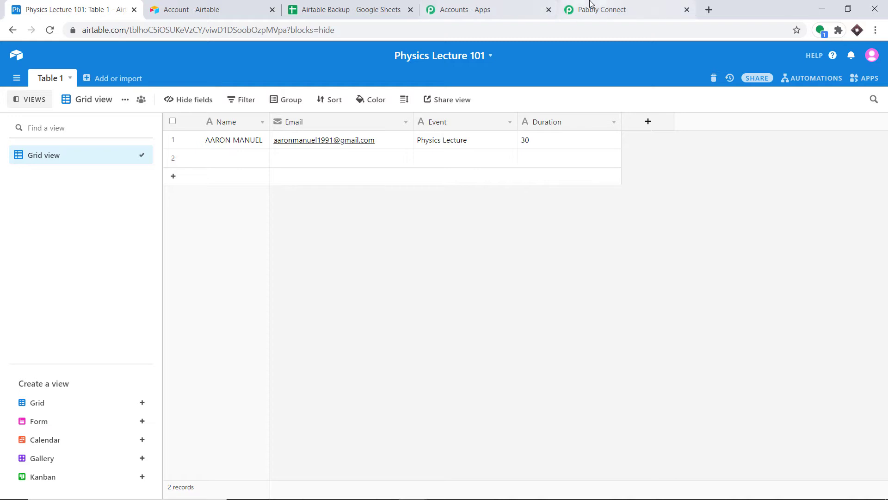
click(602, 9)
scroll(387, 199, down, 2)
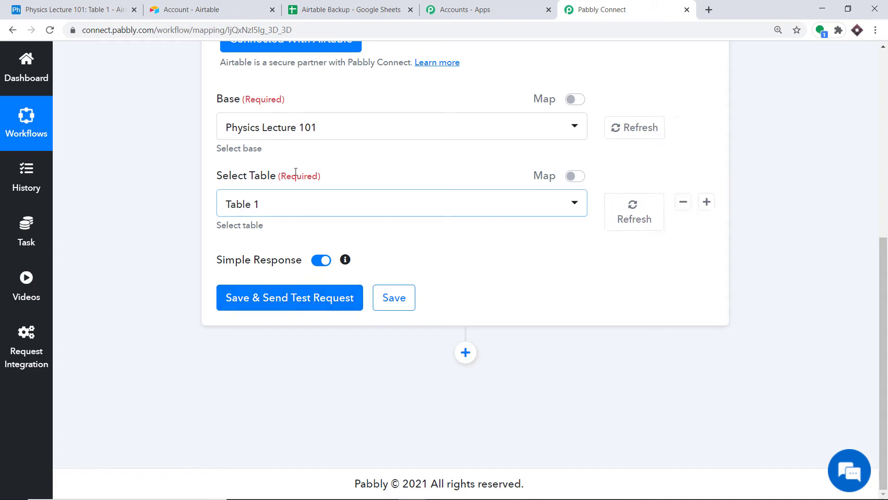
Save the trigger and send a test request, comparing the id/createdTime response with the Airtable table.
click(272, 301)
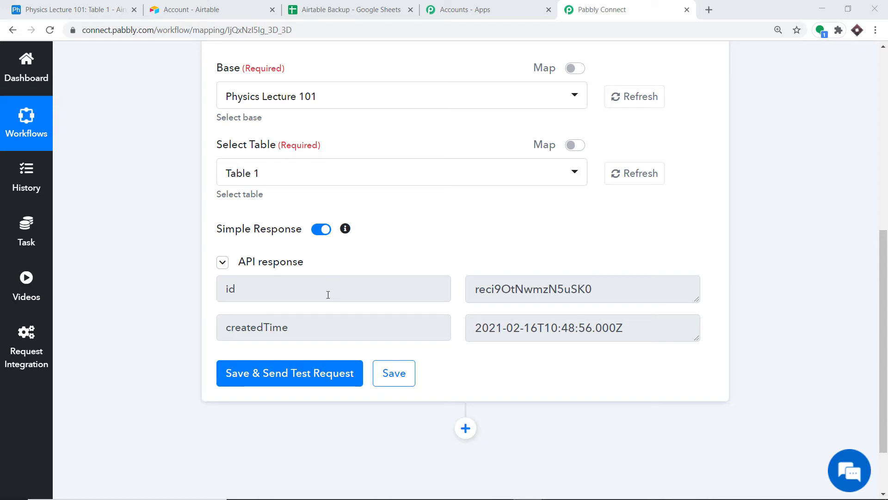
click(67, 9)
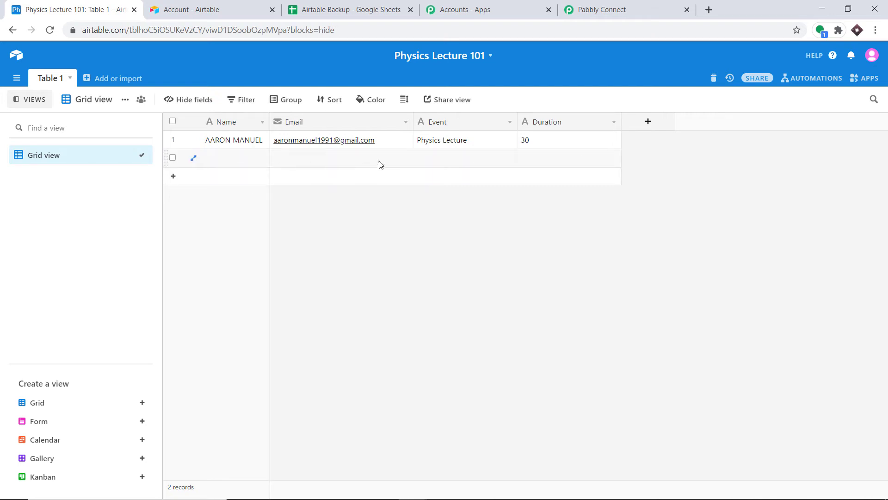
click(582, 13)
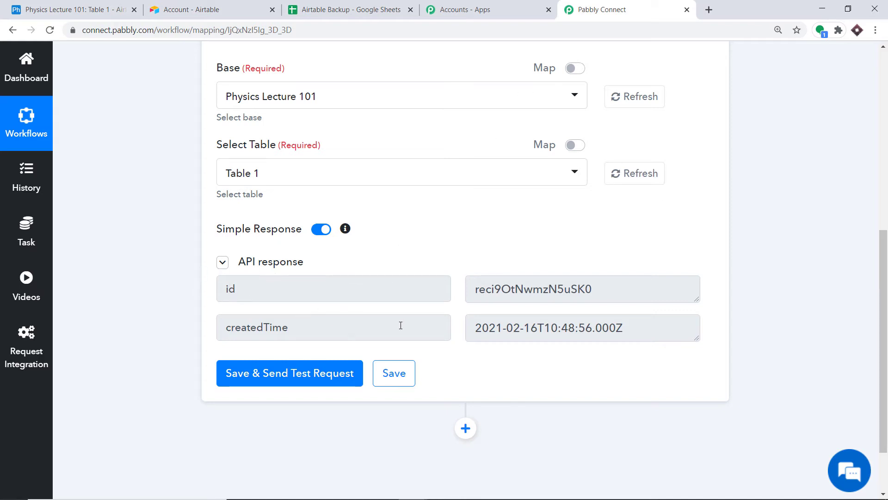
click(74, 9)
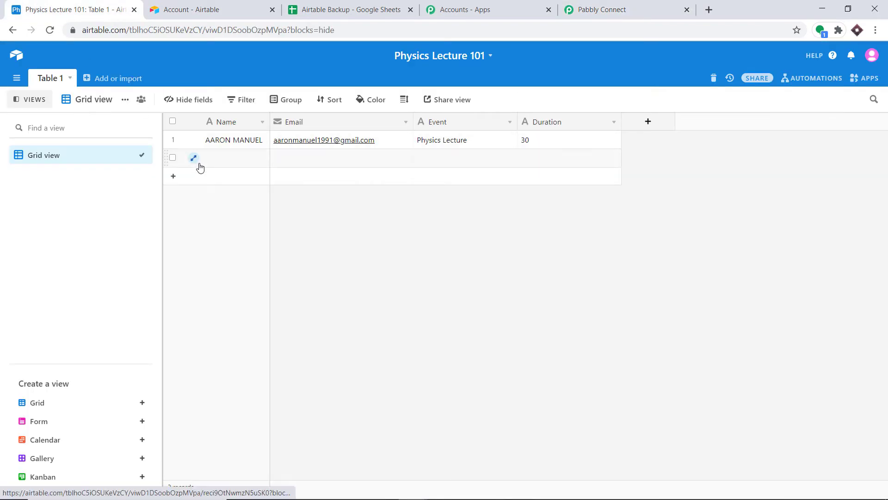
Delete the blank second record from the Physics Lecture 101 table.
click(173, 159)
right_click(211, 162)
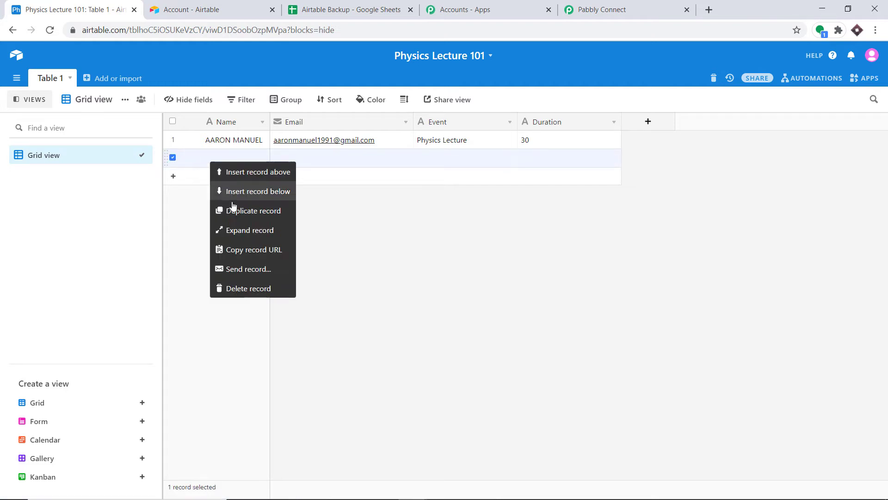
click(248, 287)
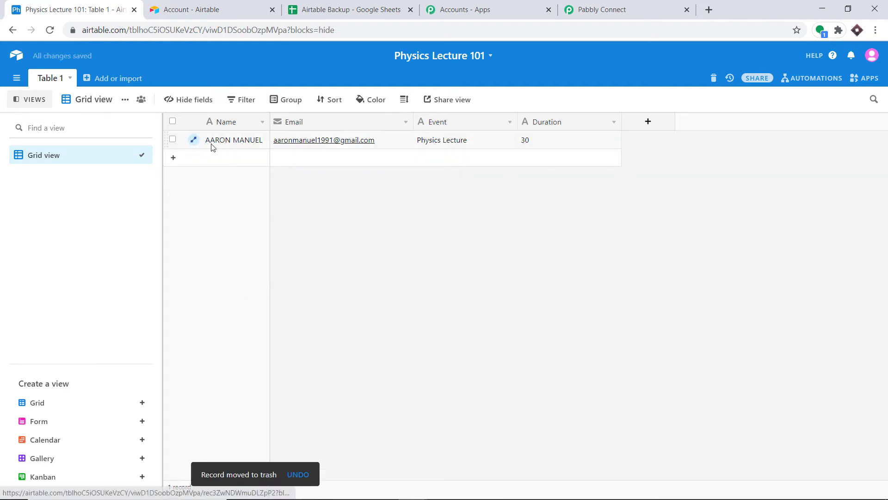
Re-test the trigger to capture the full lecture record, then add an action step.
click(634, 9)
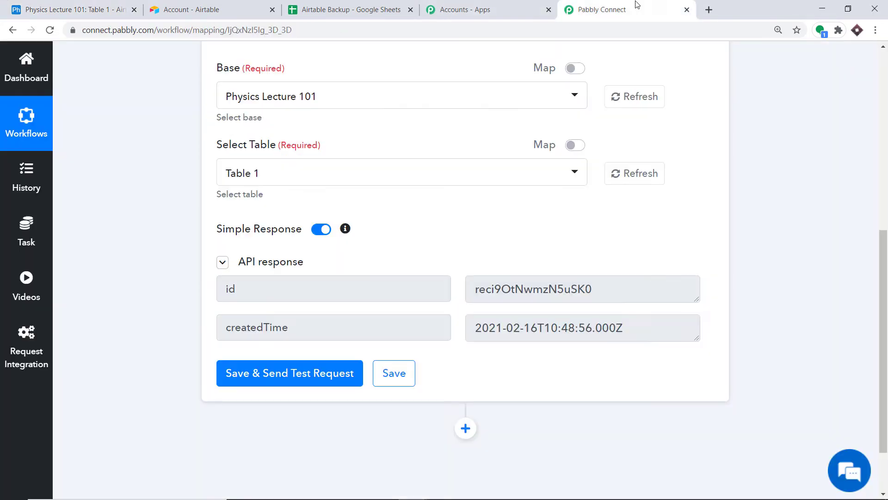
click(272, 375)
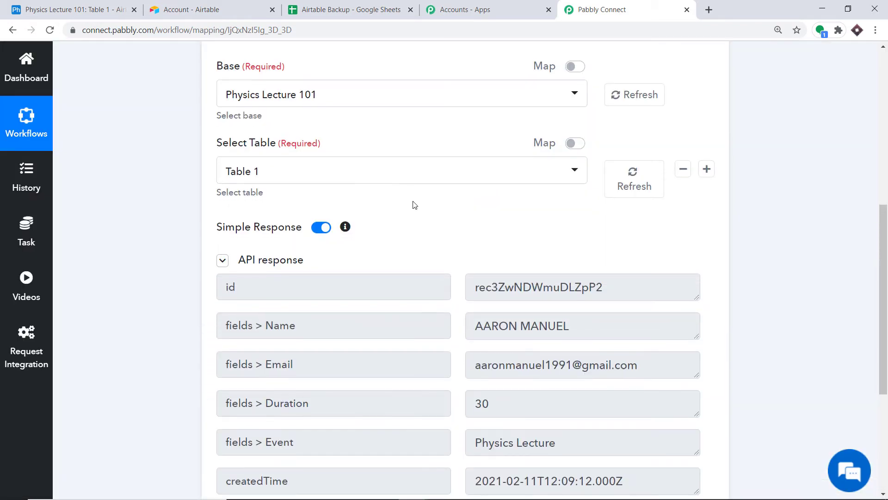
scroll(366, 141, down, 3)
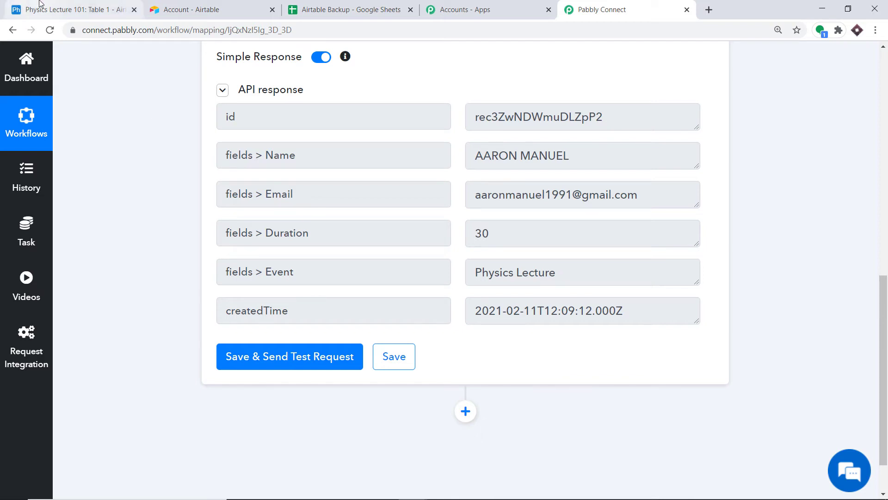
click(74, 10)
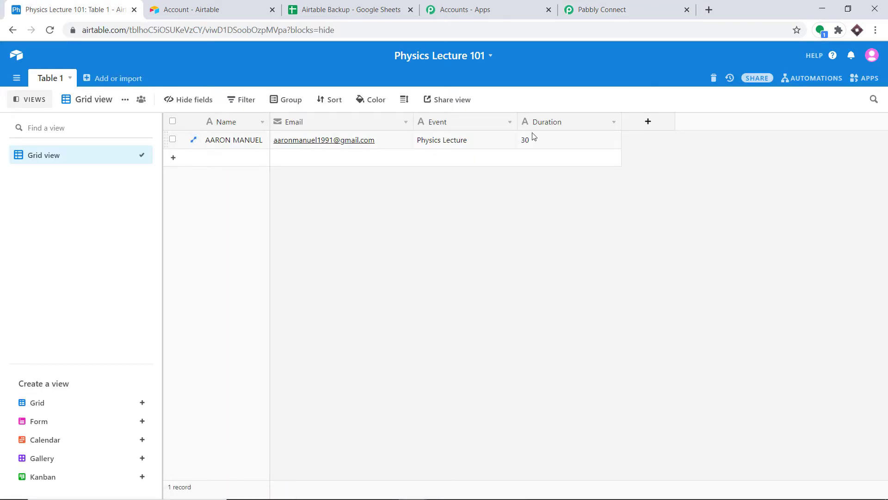
click(601, 9)
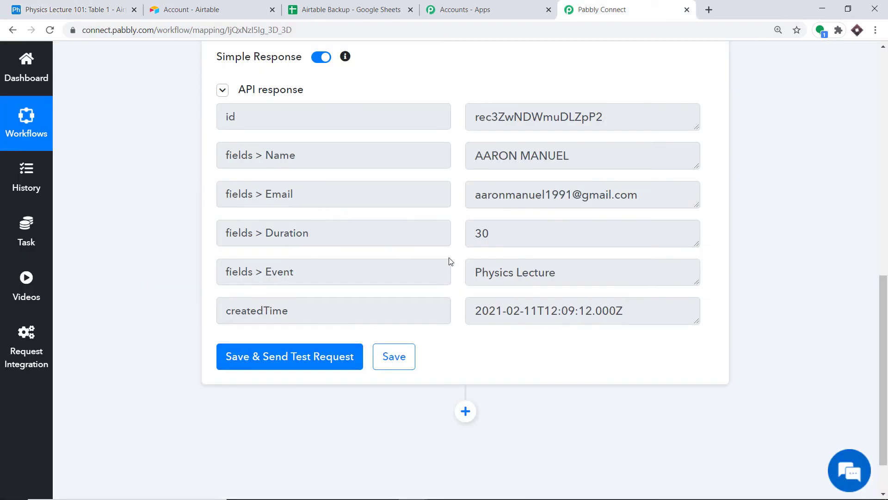
scroll(437, 262, down, 2)
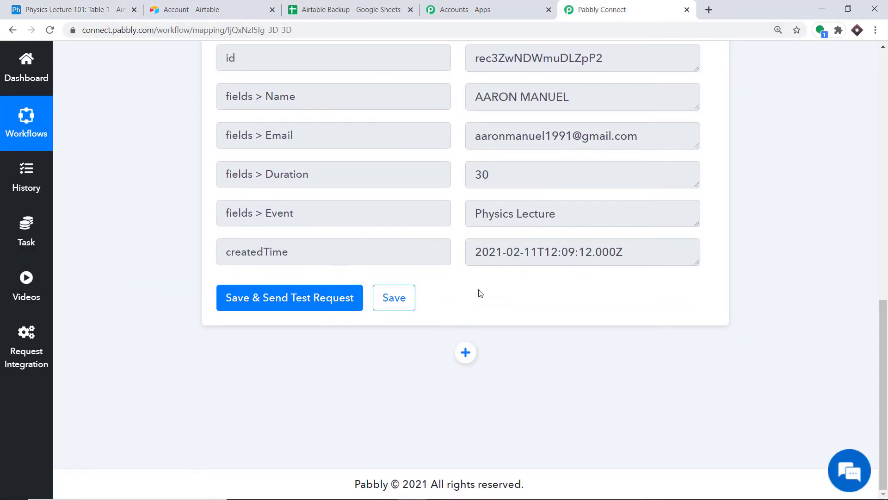
click(468, 353)
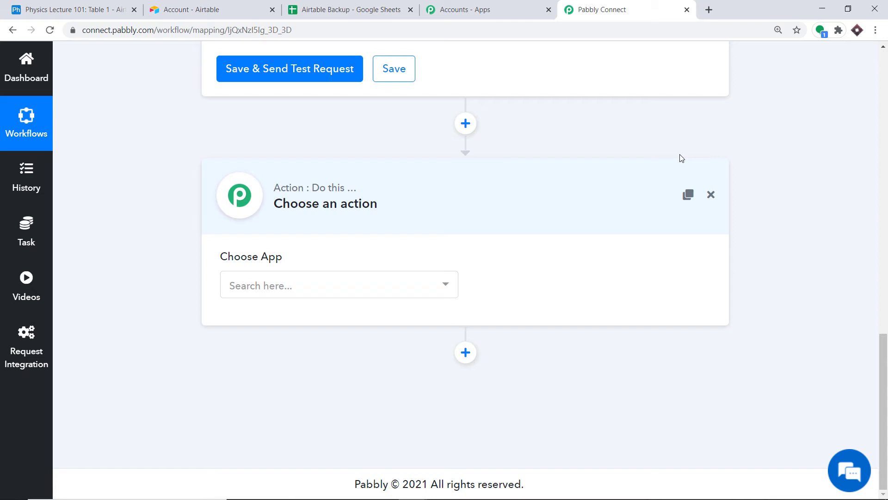
Choose Google Sheets as the action app with the Add New Row event.
click(347, 280)
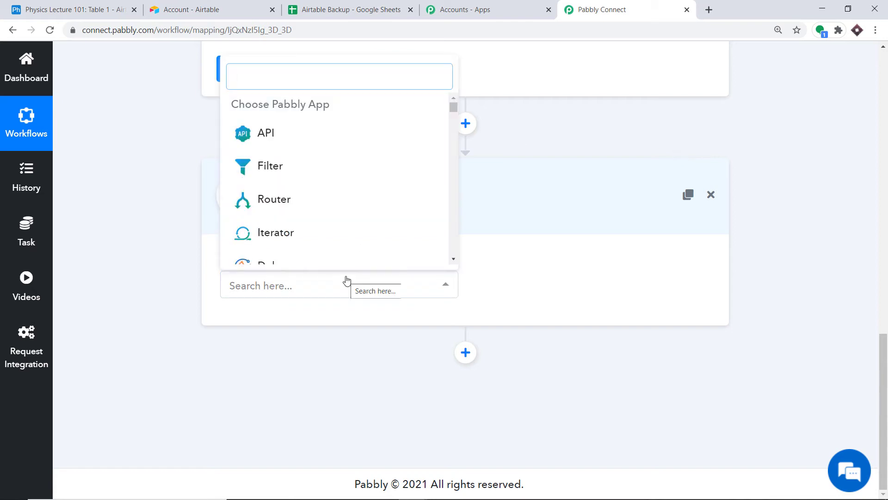
text(googl)
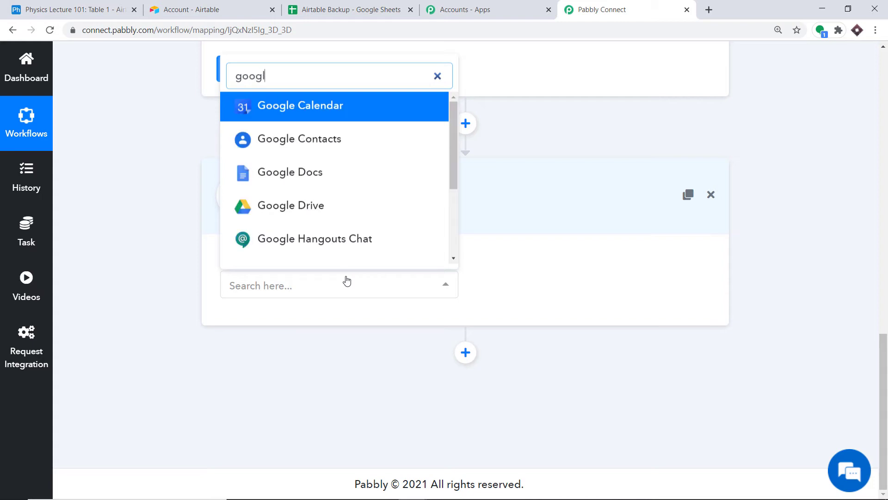
text(e shee)
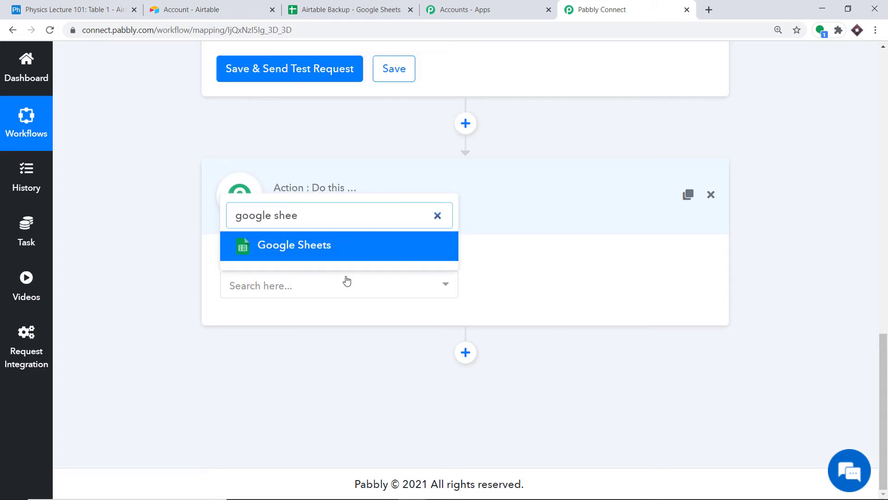
click(343, 252)
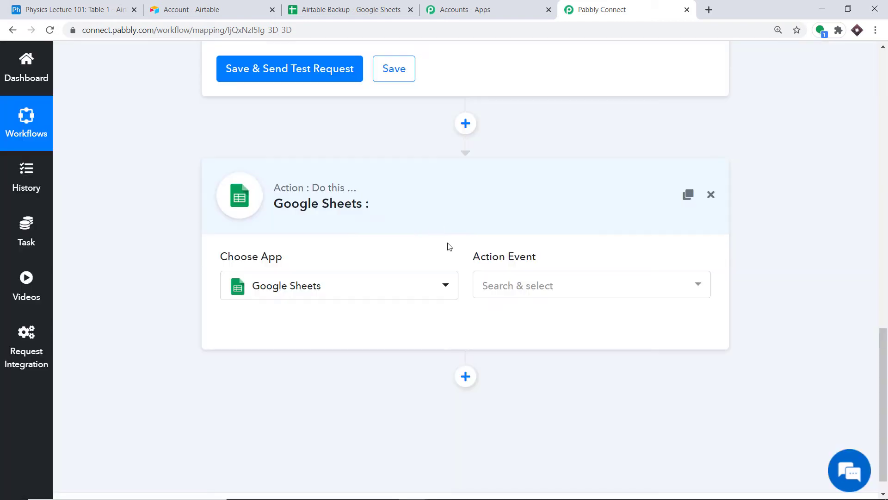
click(515, 286)
scroll(530, 179, down, 3)
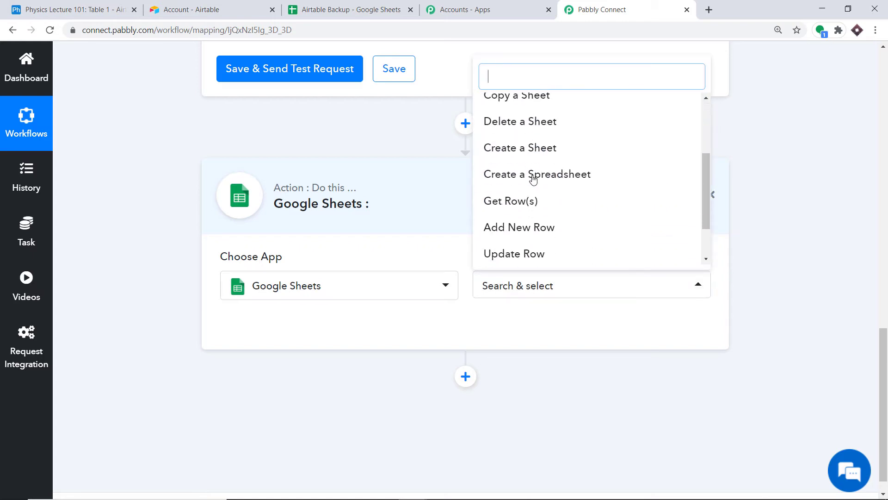
click(534, 179)
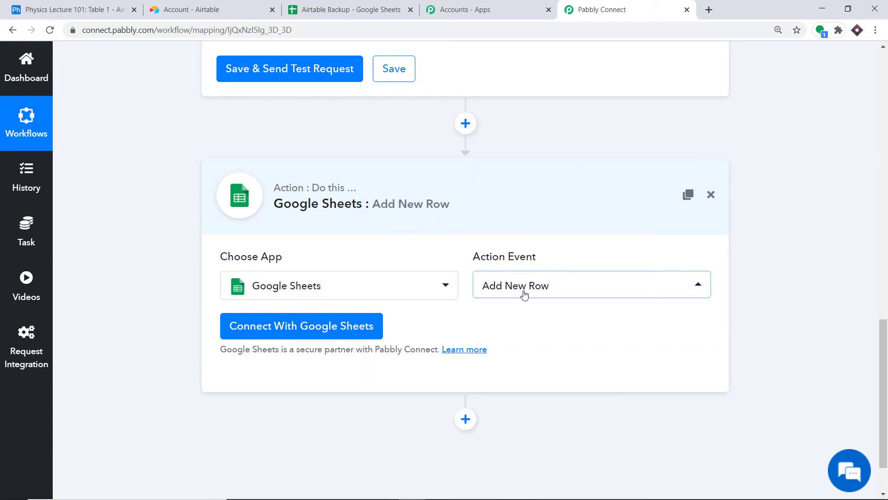
Review the action events list, keep Add New Row, and view the Airtable Backup spreadsheet.
click(541, 292)
scroll(531, 172, up, 2)
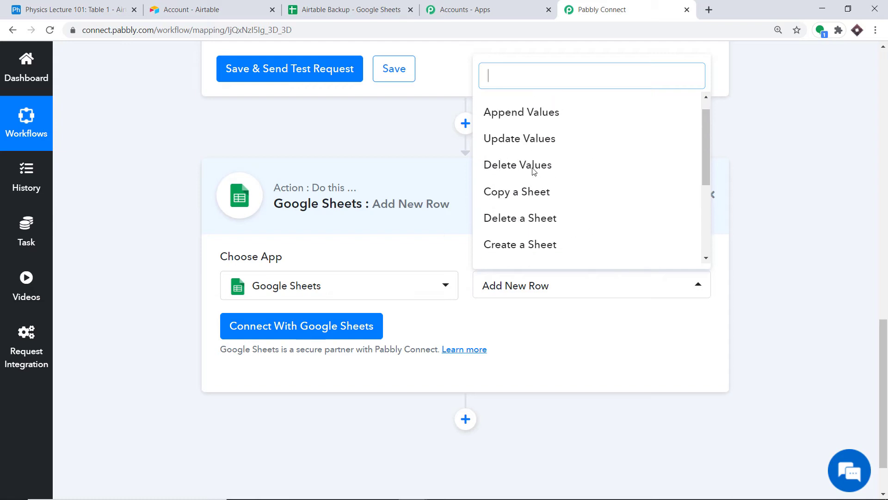
scroll(521, 207, down, 2)
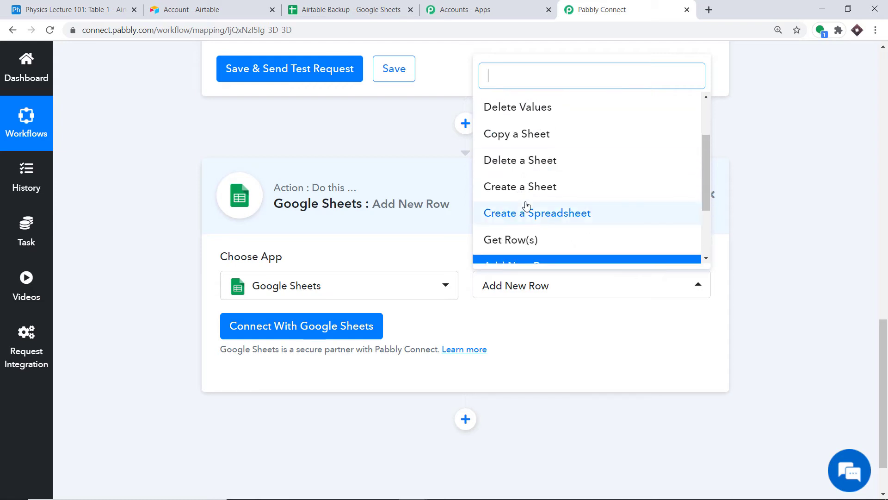
scroll(532, 213, down, 1)
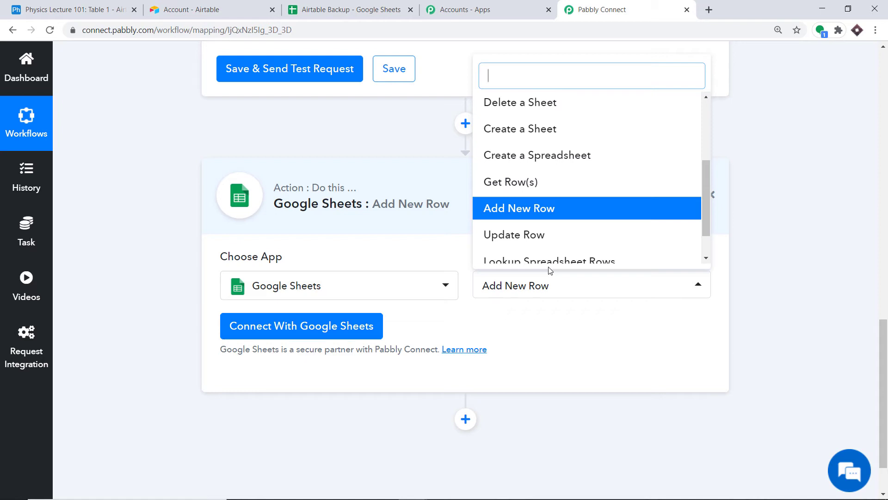
click(561, 324)
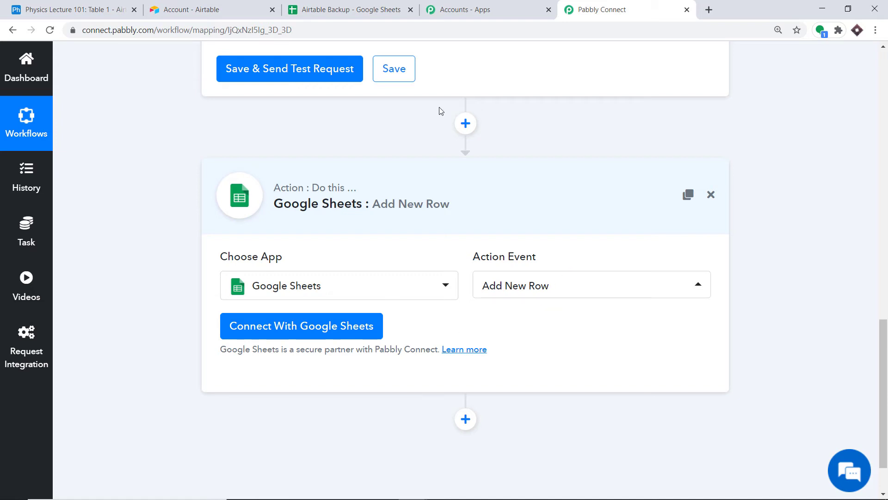
click(367, 9)
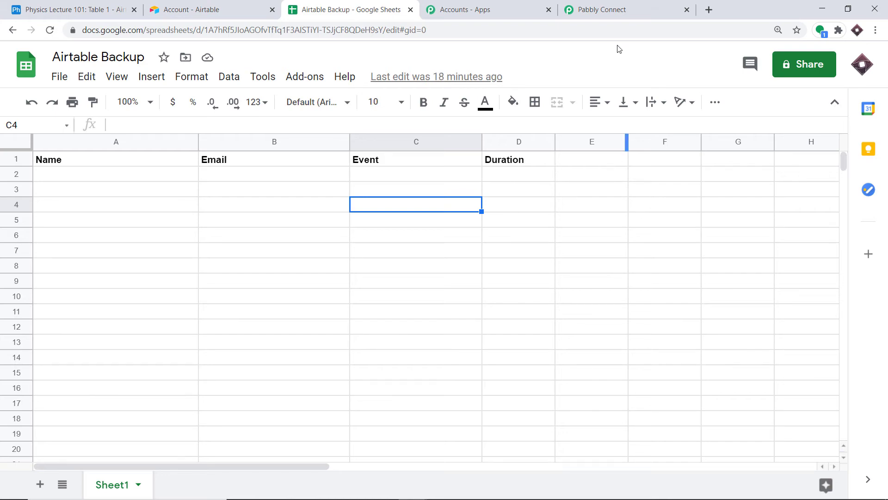
Connect Google Sheets by signing in with a Google account and allowing Pabbly Connect access.
click(591, 4)
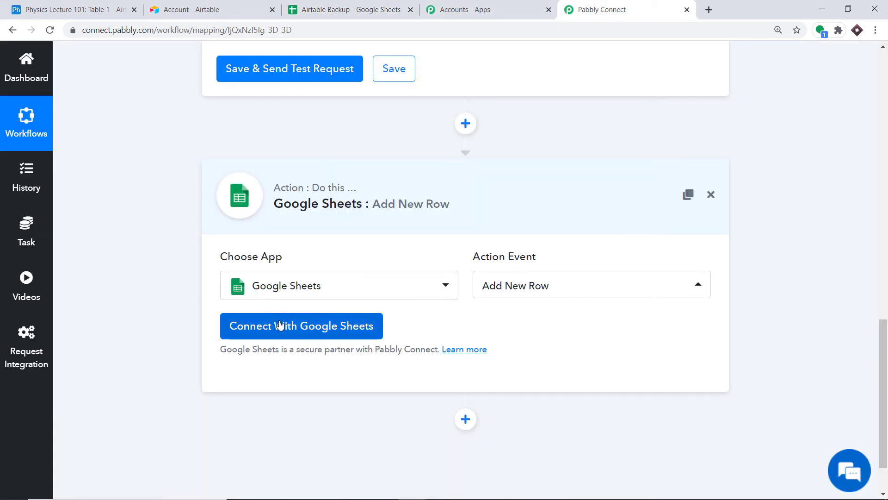
click(279, 327)
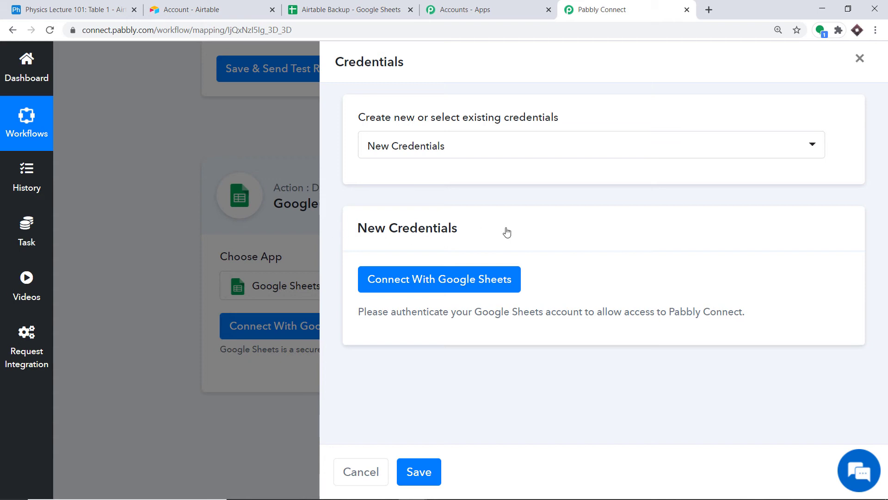
click(369, 289)
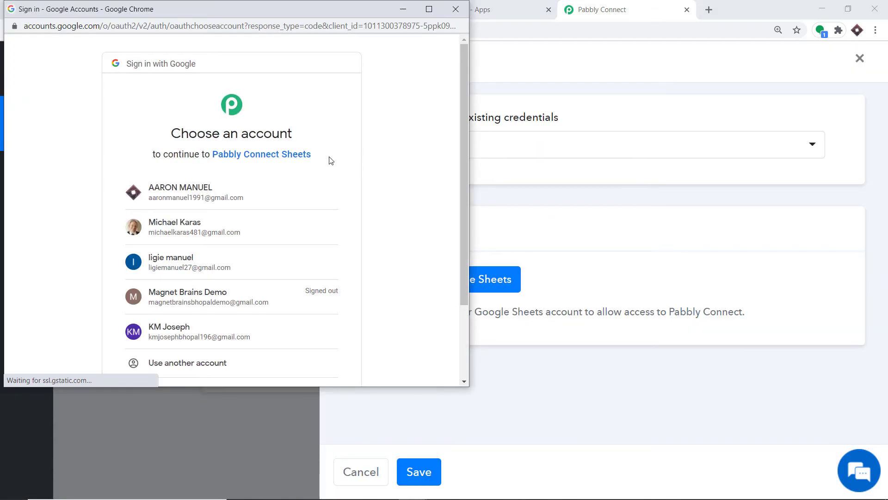
scroll(327, 159, down, 1)
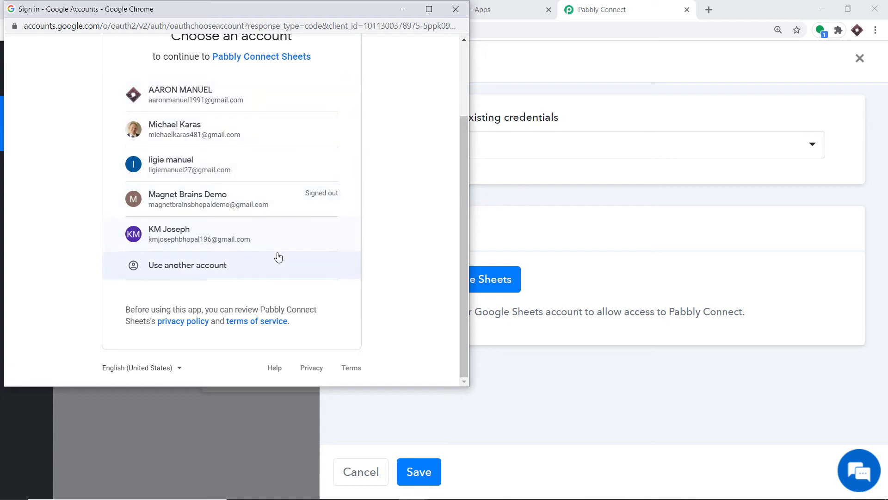
scroll(278, 253, up, 1)
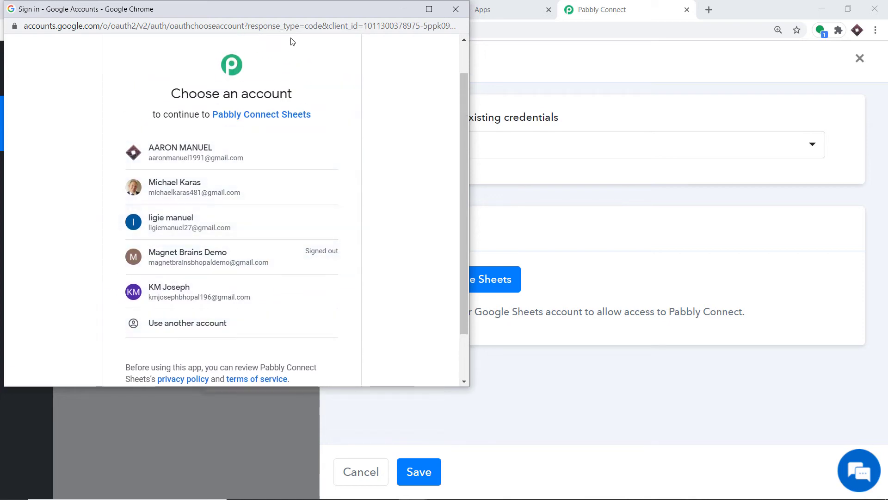
drag(304, 7, 709, 48)
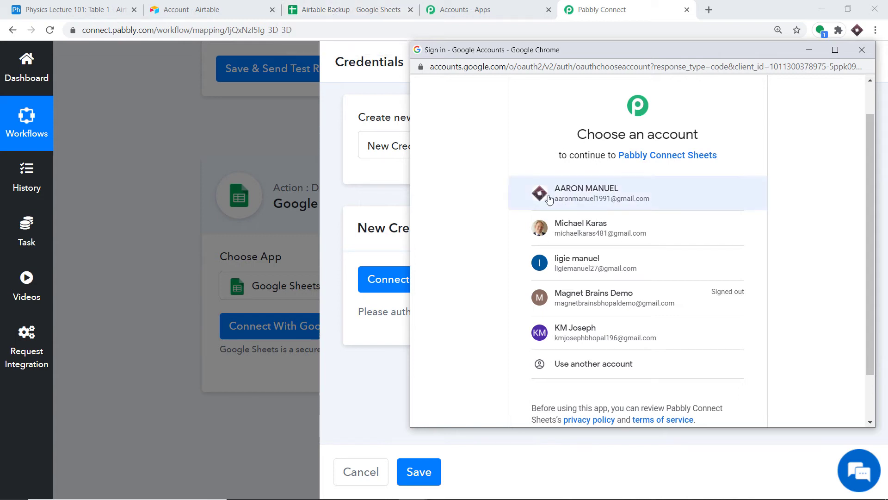
click(592, 197)
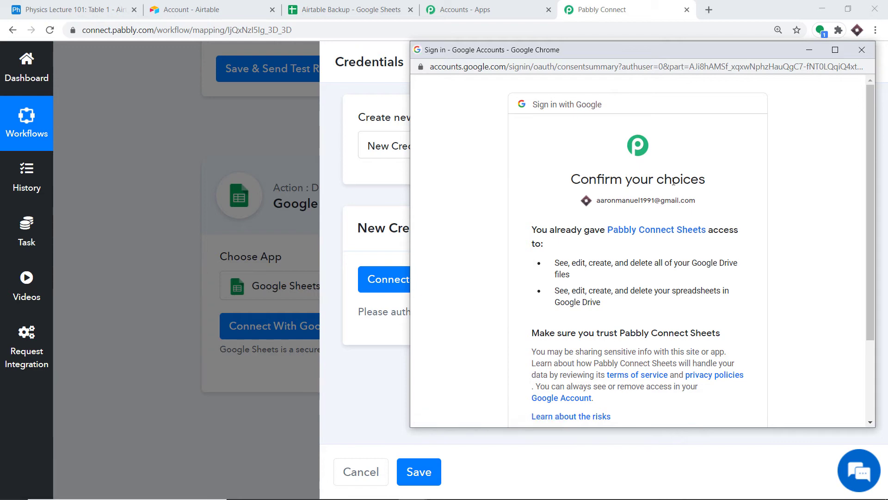
scroll(684, 185, down, 3)
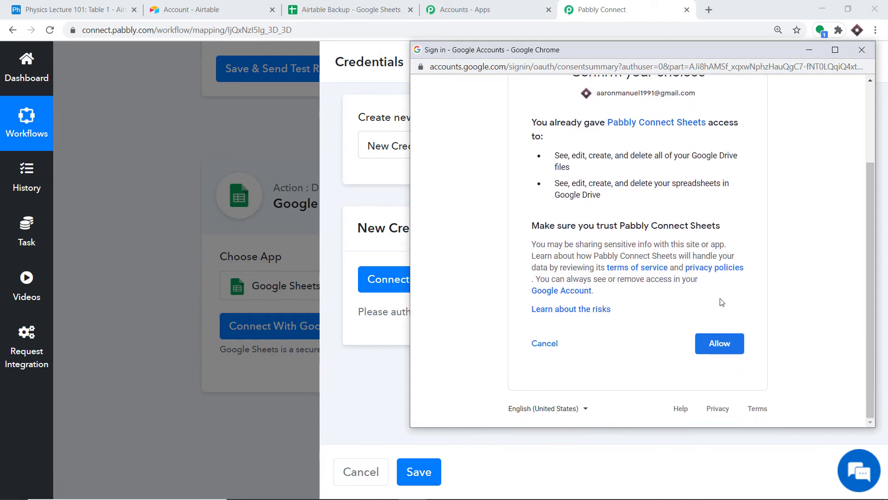
click(720, 344)
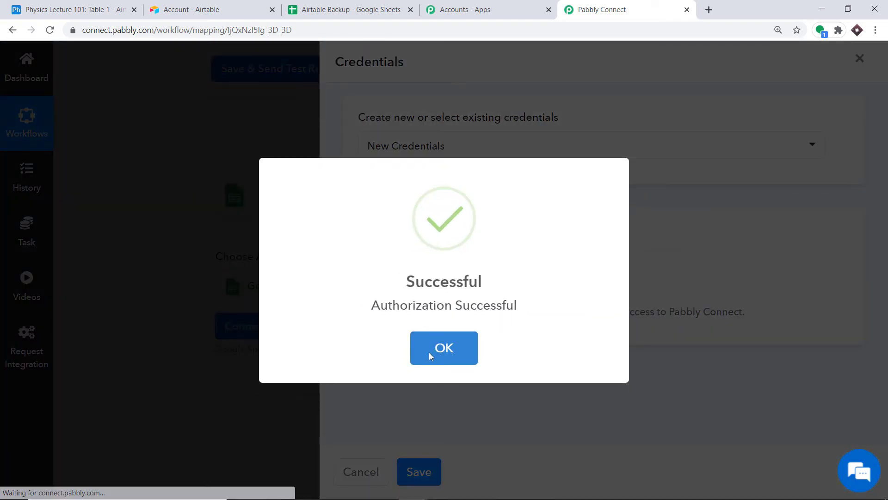
click(443, 356)
Select the Airtable Backup spreadsheet so Sheet1 loads, then view the spreadsheet.
scroll(414, 310, down, 4)
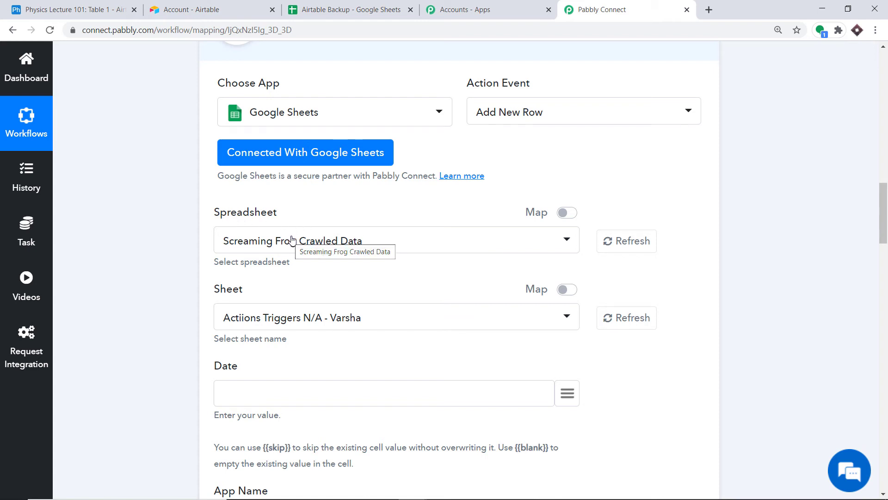
click(292, 239)
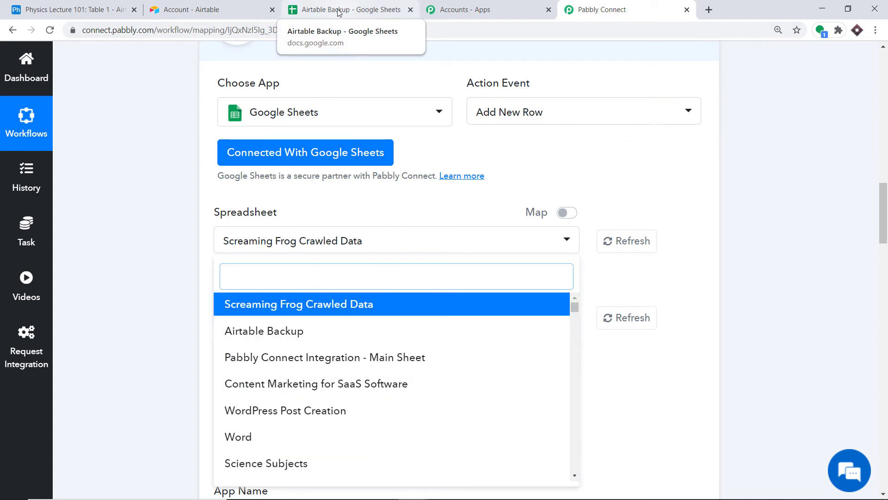
click(273, 333)
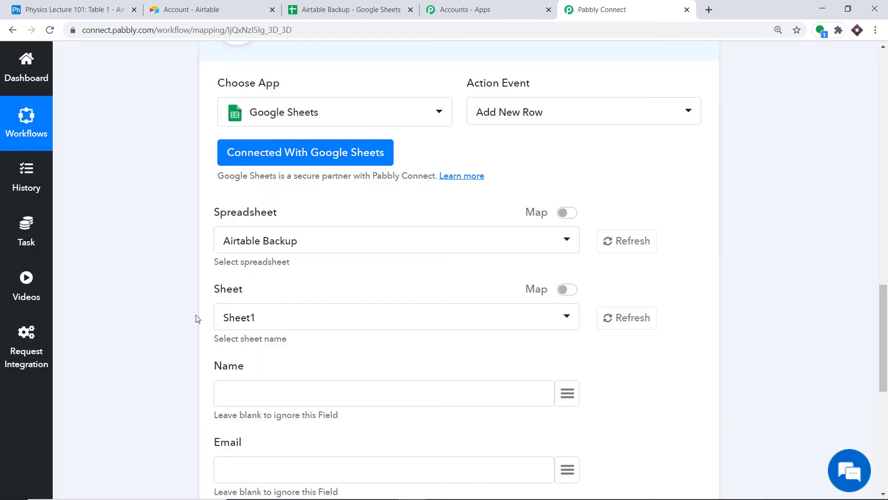
click(376, 7)
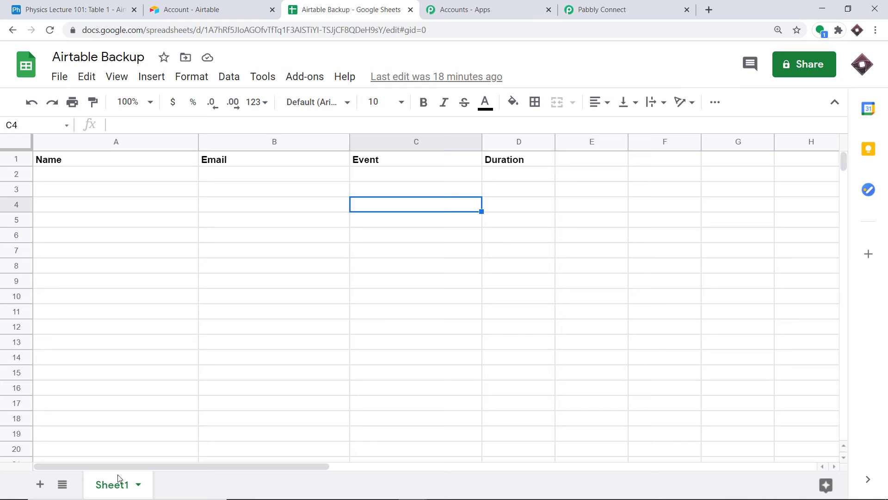
Keep Sheet1 as the target and compare the Name, Email, Event, Duration headers with the mapping fields.
click(610, 8)
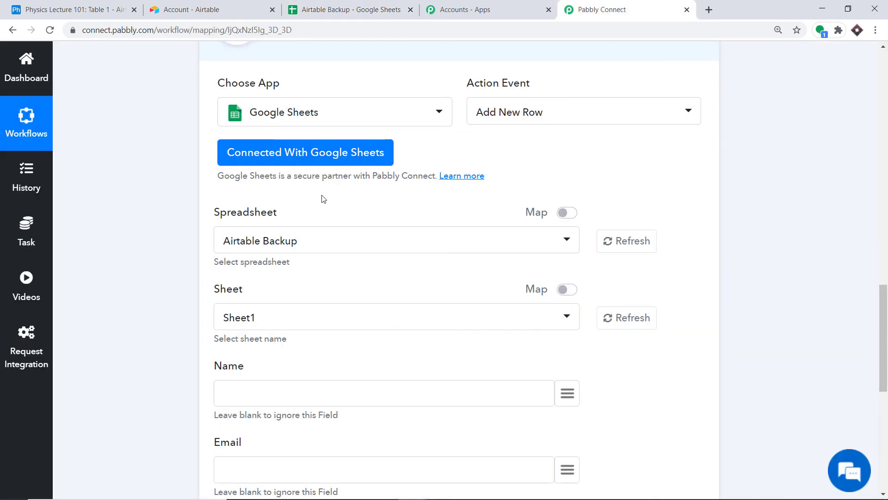
click(274, 319)
click(324, 277)
scroll(324, 276, down, 1)
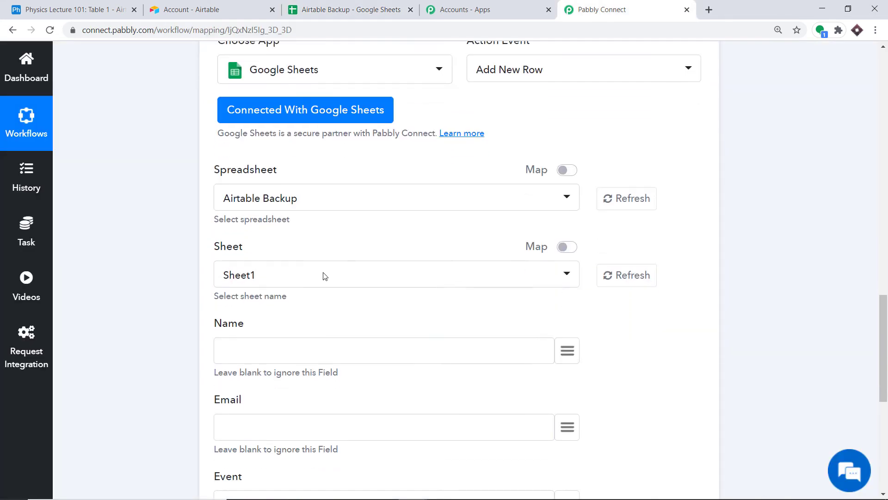
scroll(324, 276, down, 4)
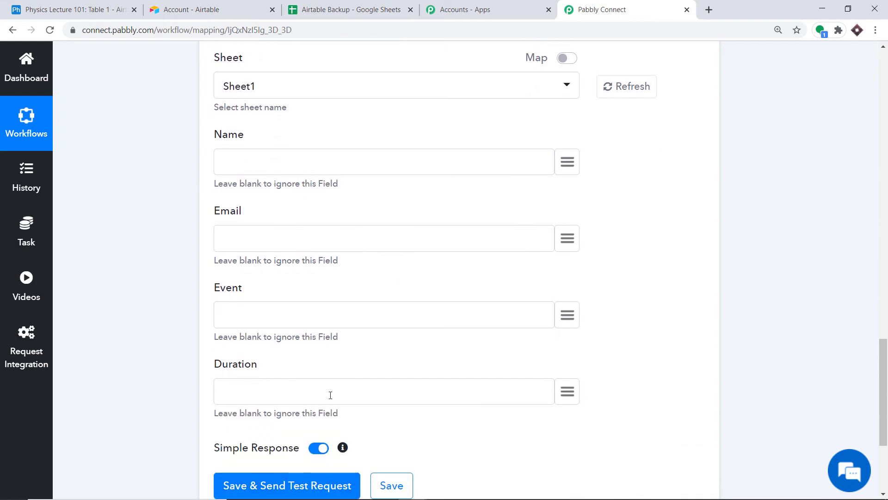
click(345, 9)
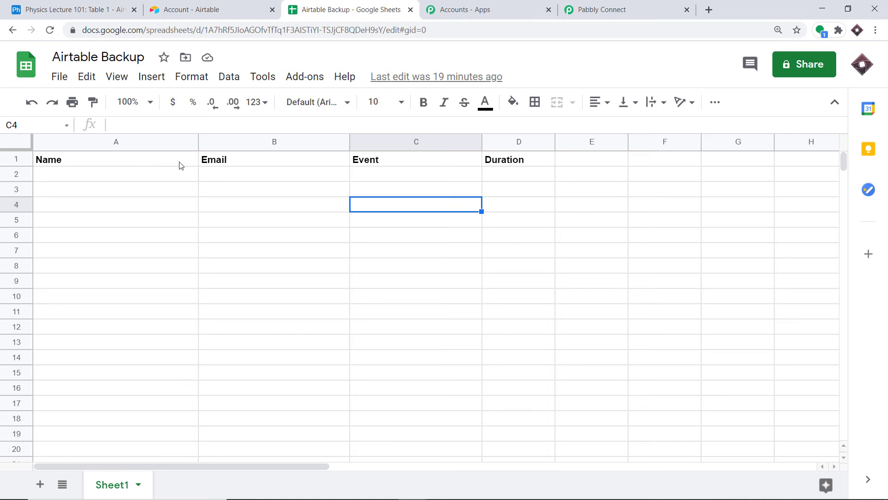
click(629, 8)
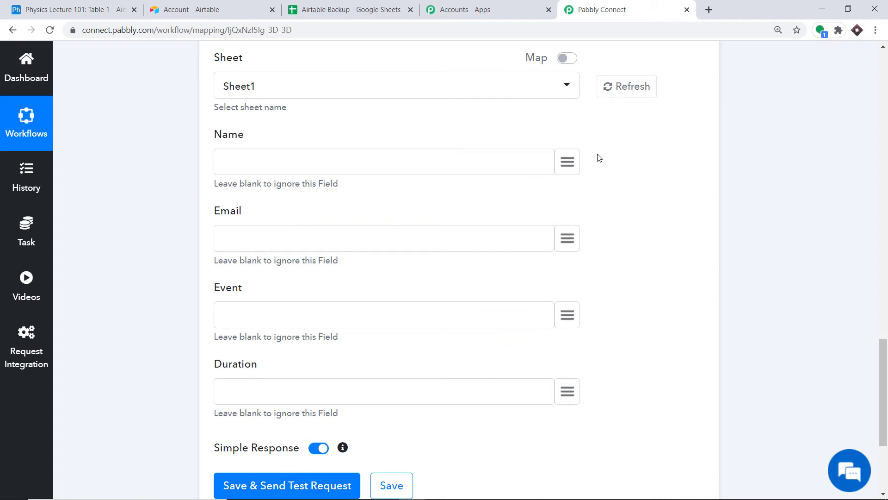
Map the Airtable record's Name and Email values into the Name and Email fields.
click(566, 165)
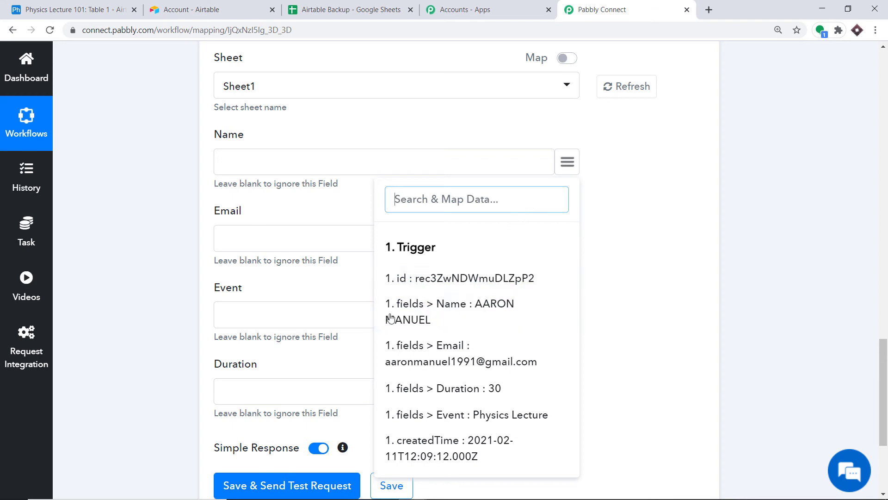
click(497, 313)
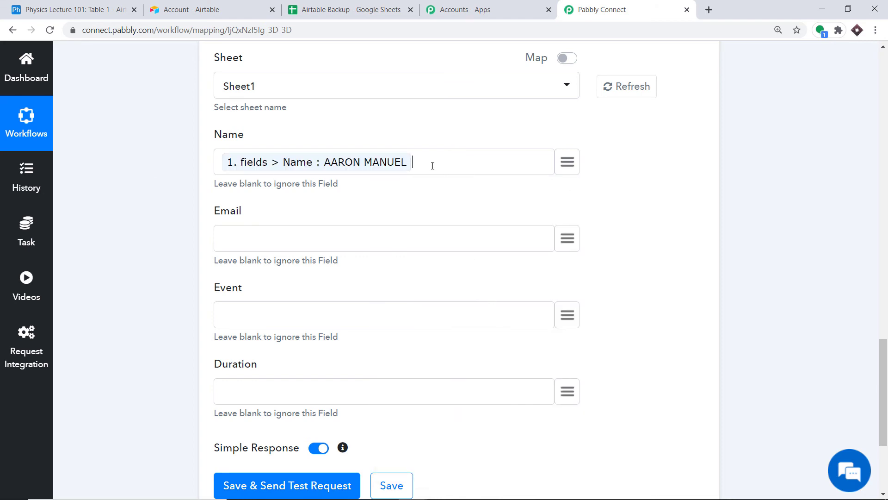
scroll(433, 165, down, 3)
click(565, 130)
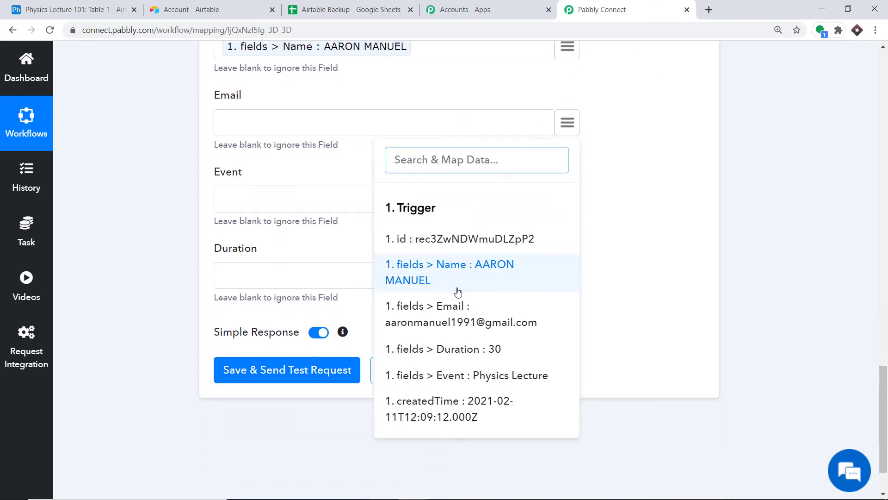
click(468, 321)
scroll(266, 156, down, 1)
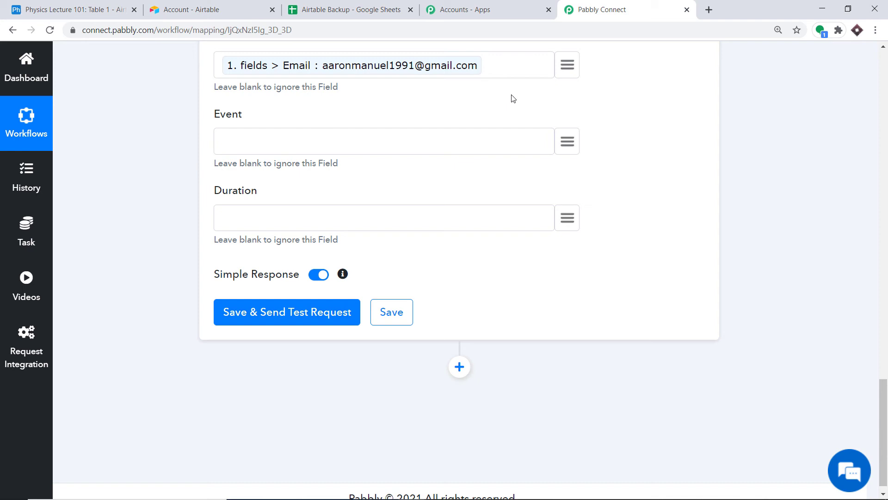
Map the Airtable Event and Duration values into the Event and Duration fields.
click(568, 141)
click(486, 392)
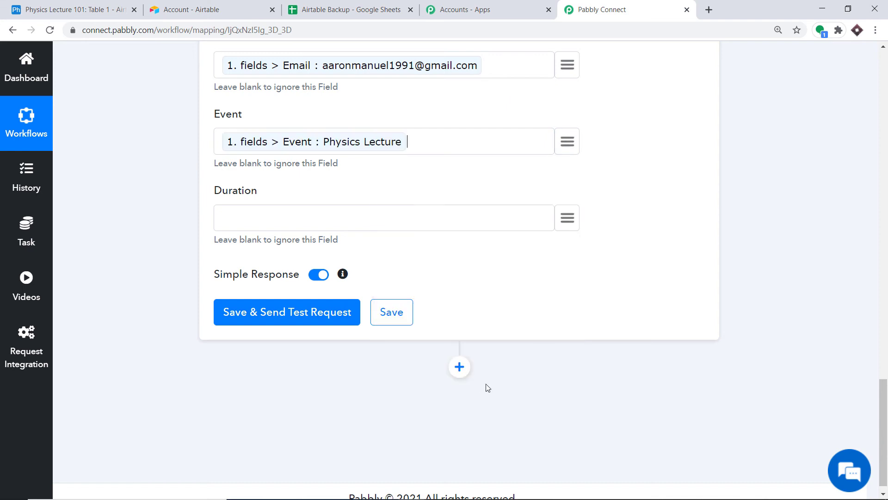
scroll(520, 176, down, 1)
click(571, 205)
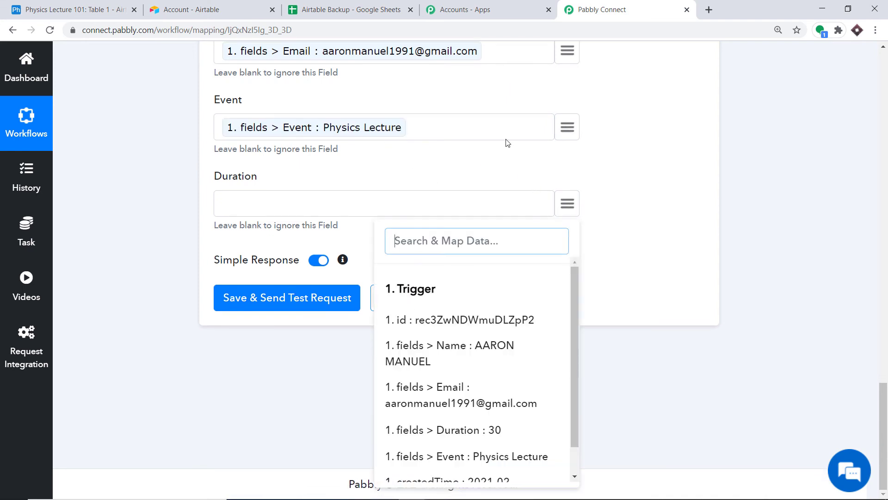
click(458, 437)
scroll(440, 247, up, 4)
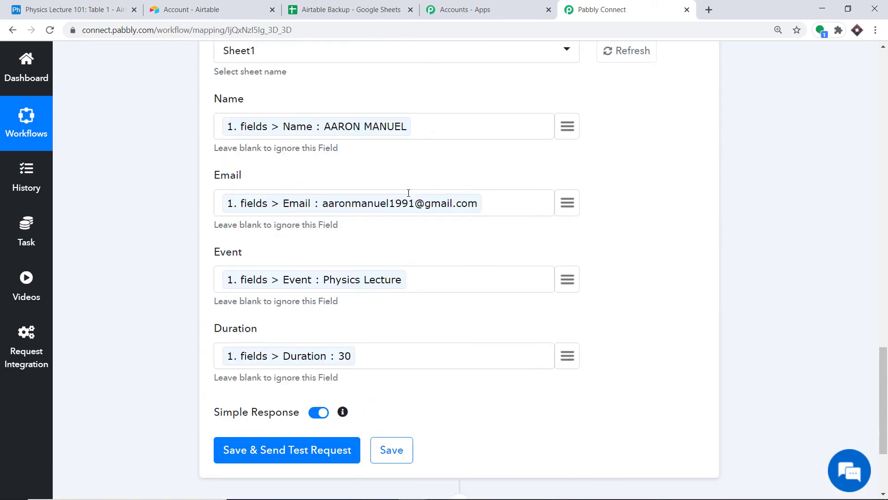
scroll(359, 145, down, 2)
scroll(401, 178, down, 3)
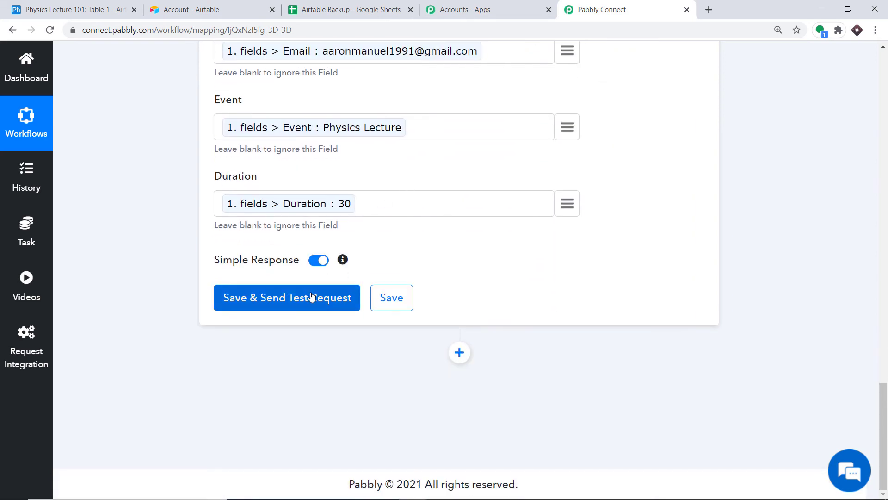
Send a test row, confirming Sheet1!A2:D2 updated with 4 cells, then view the sheet.
click(312, 297)
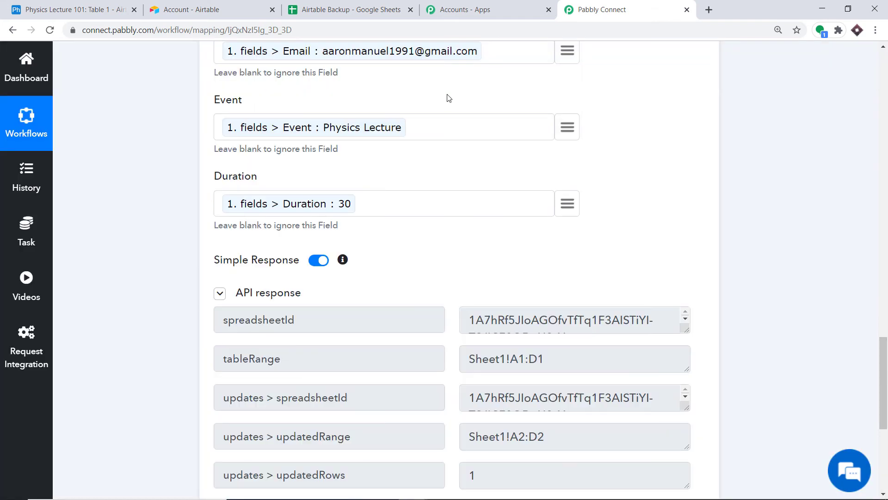
scroll(392, 239, down, 4)
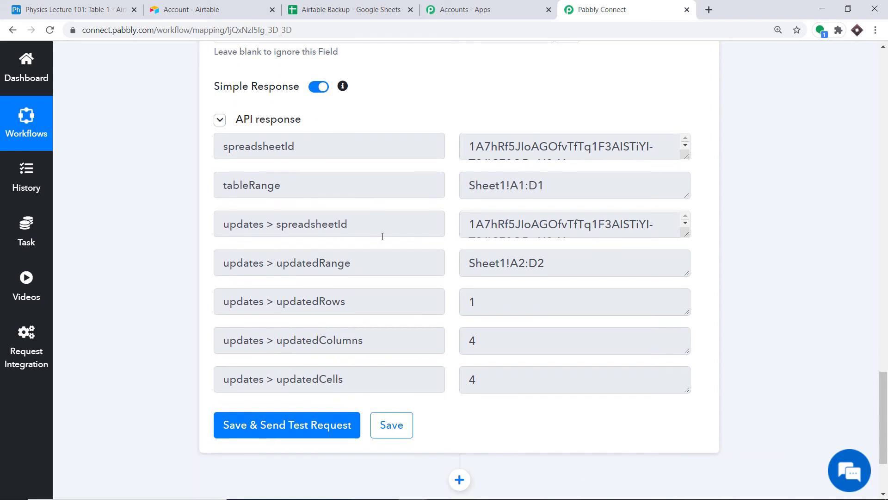
click(356, 5)
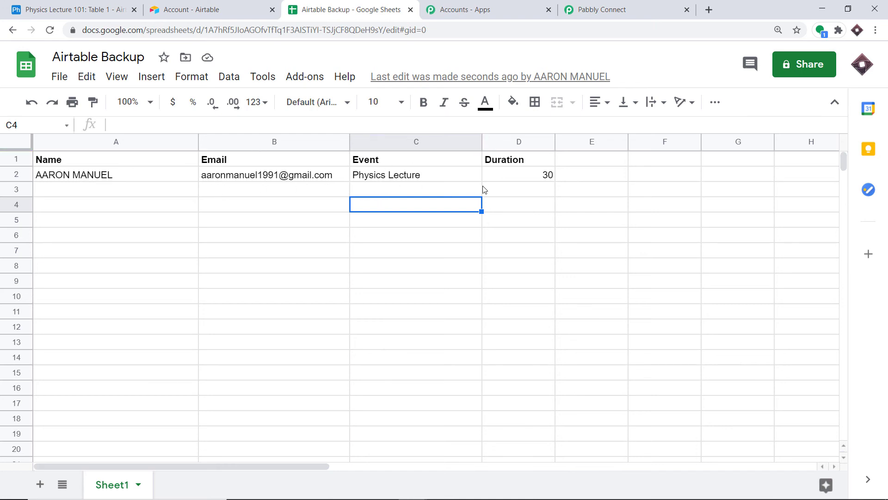
Inspect the Airtable record now in row 2 of Airtable Backup, then return to Pabbly Connect.
click(533, 235)
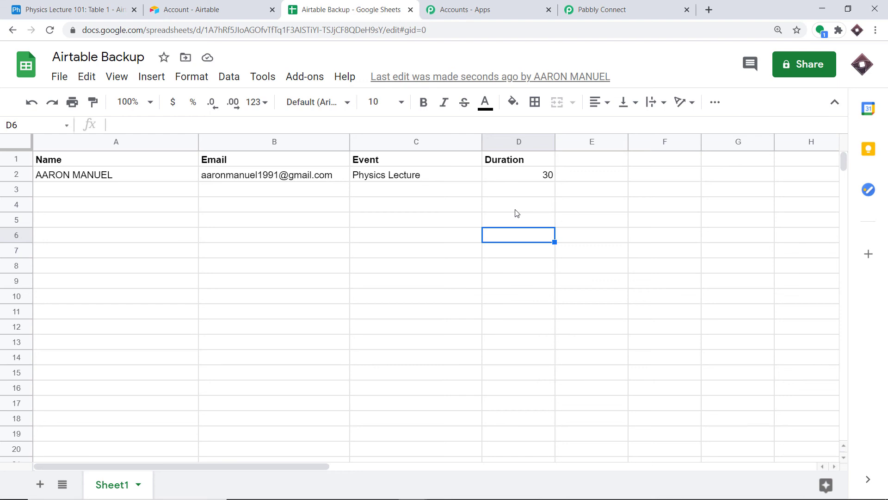
click(601, 9)
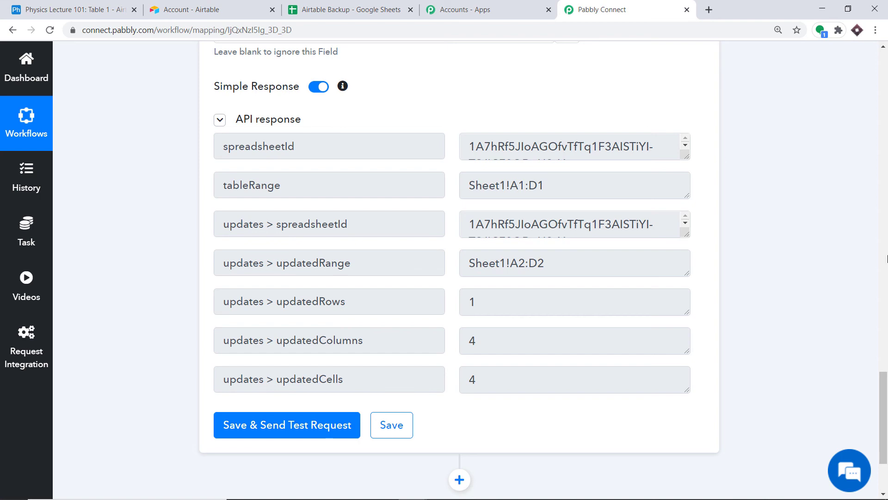
Collapse the Google Sheets Add New Row and Airtable New Record panels into summary cards.
scroll(816, 199, up, 9)
scroll(472, 222, up, 8)
click(389, 230)
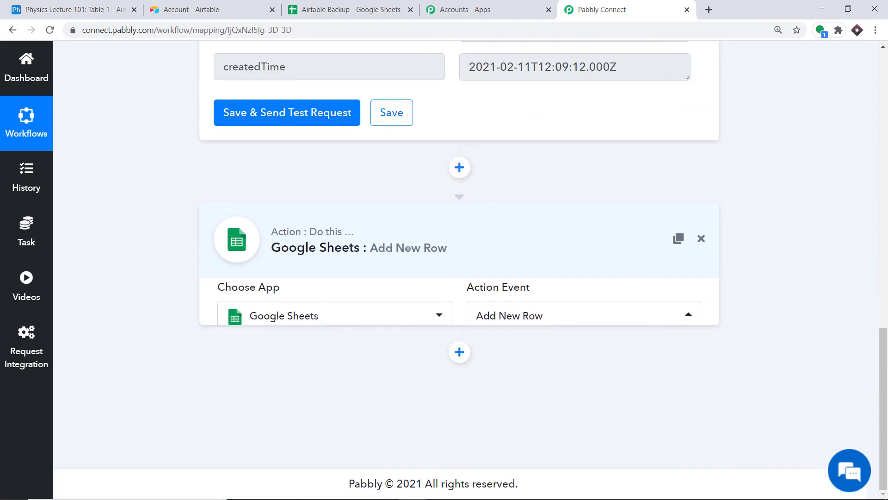
scroll(886, 221, up, 10)
scroll(886, 221, up, 5)
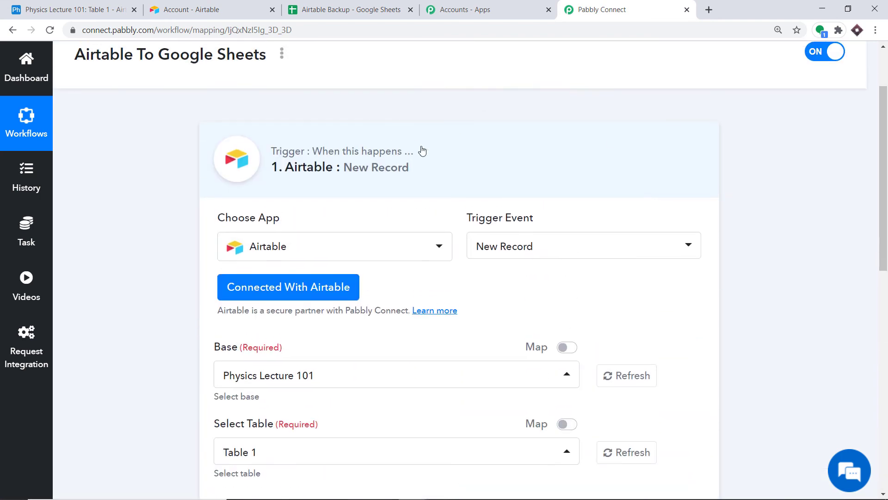
click(420, 149)
drag(887, 162, 887, 179)
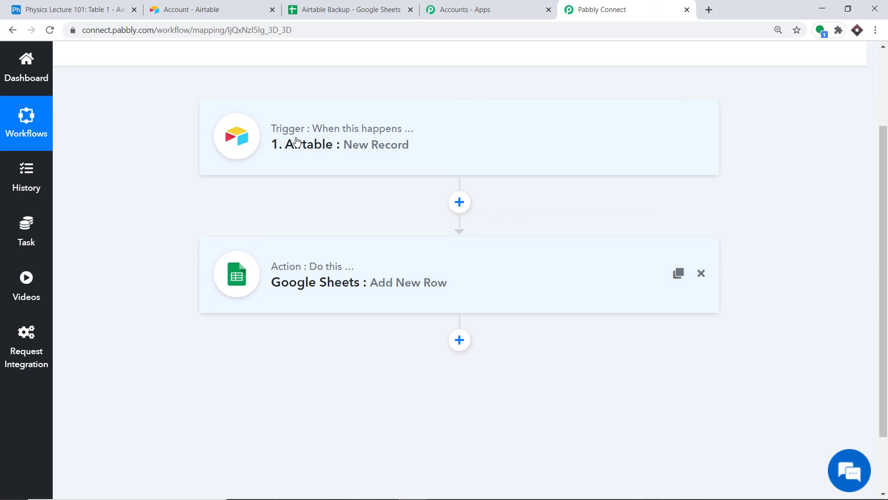
Add a new record to the Physics Lecture 101 table and fill in the person's name and e-mail.
click(165, 7)
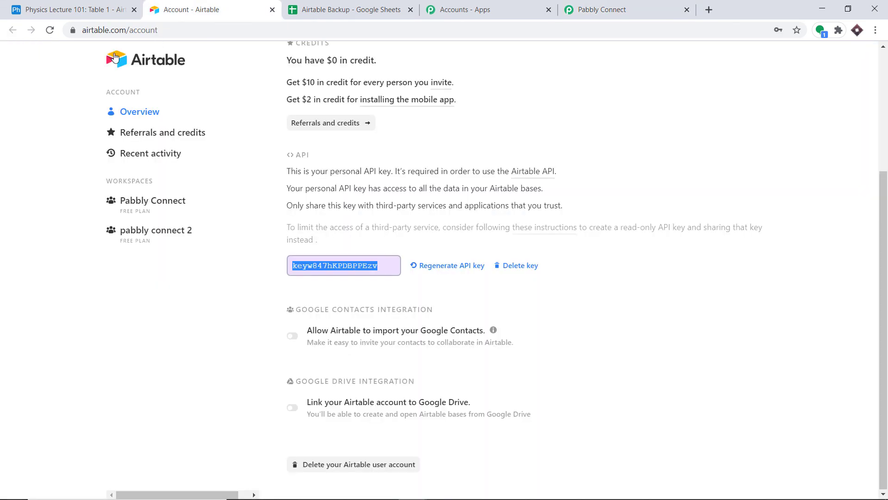
click(84, 9)
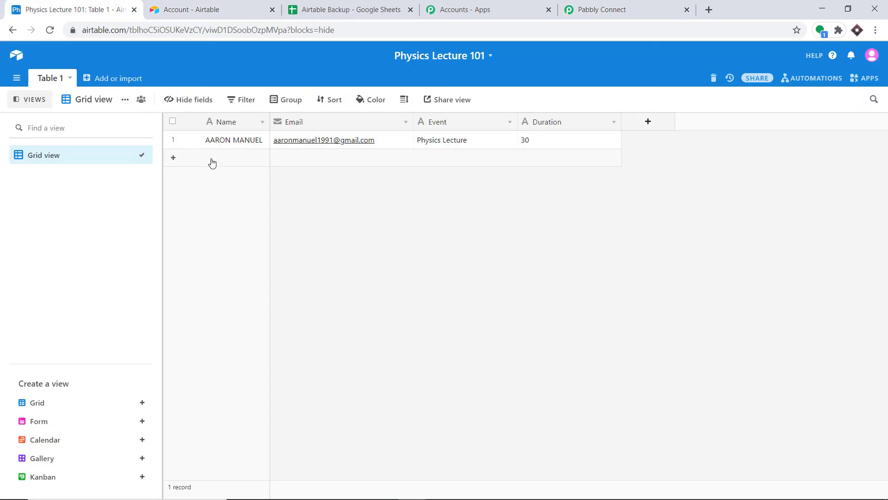
click(213, 158)
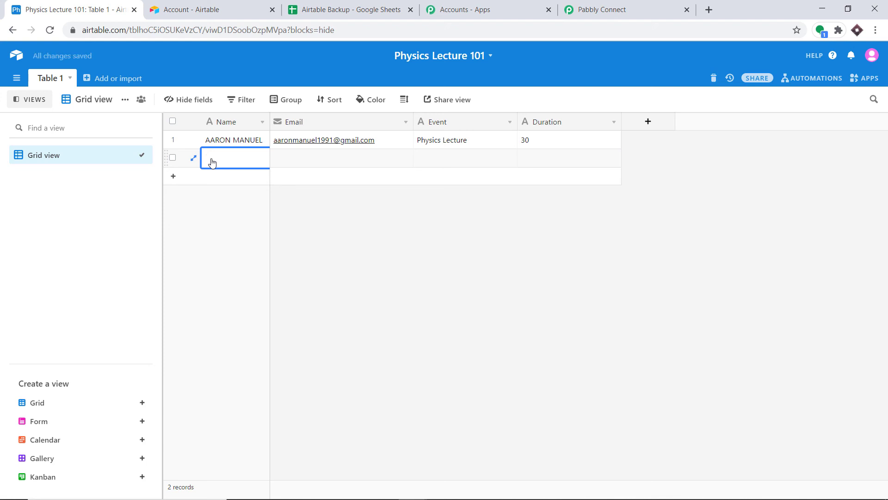
click(289, 158)
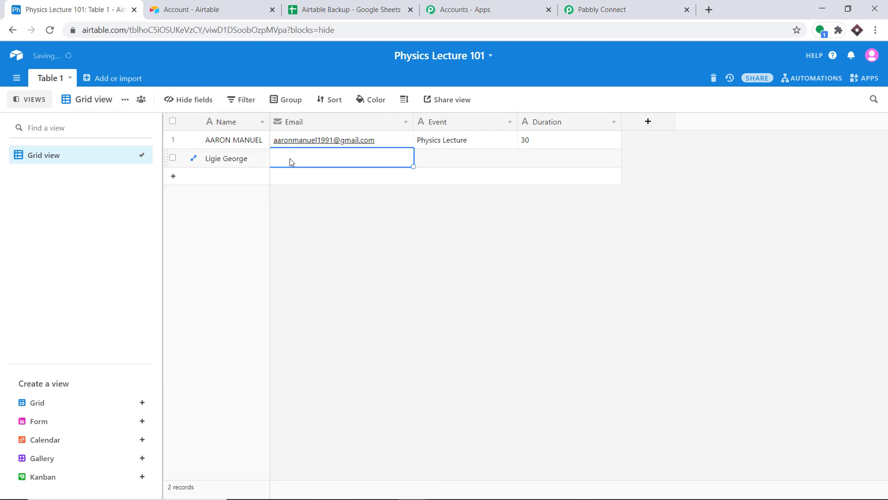
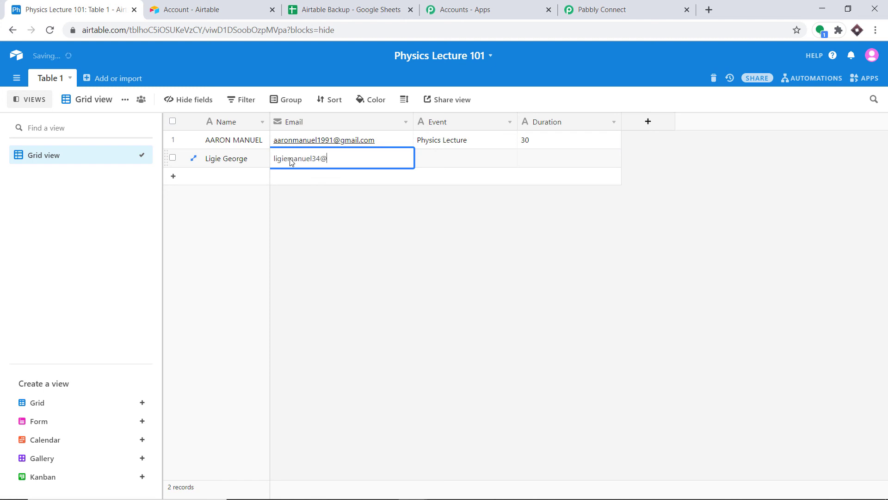
Set the record's Event to Chemistry lecture and Duration to 20, then reload the Airtable Backup sheet.
click(433, 162)
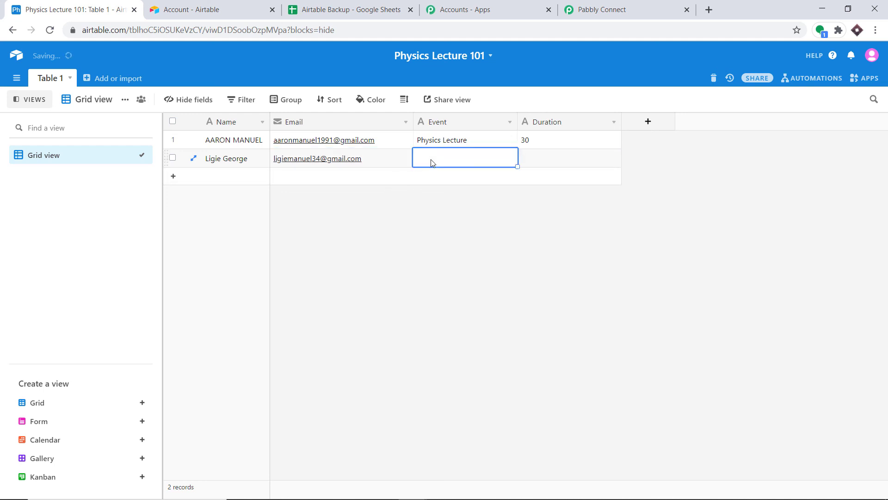
text(P)
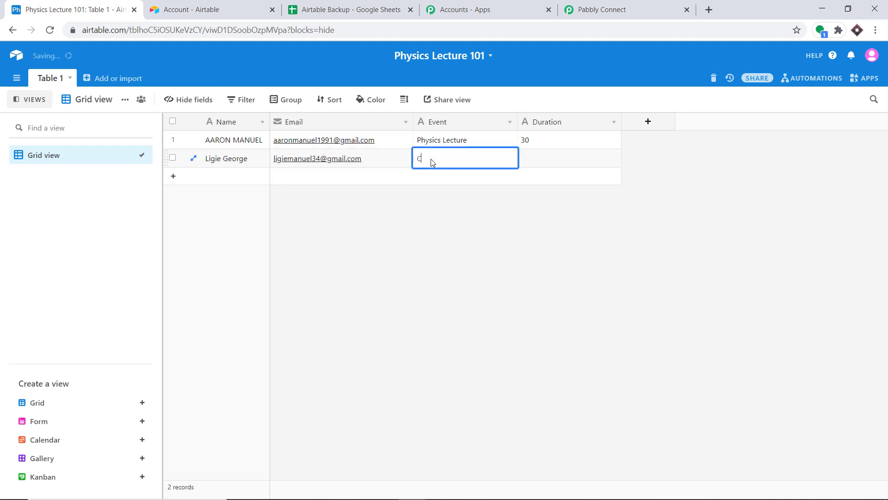
text(hemistry lecture)
click(532, 167)
text(20)
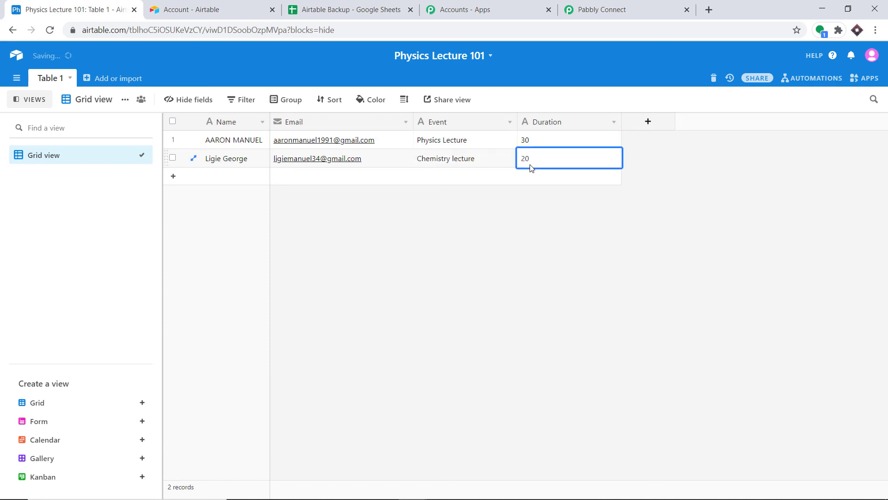
click(759, 156)
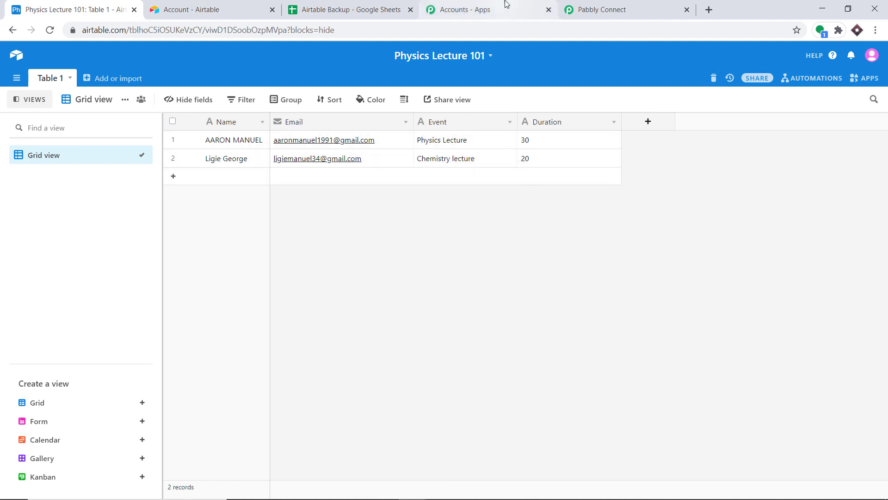
click(365, 5)
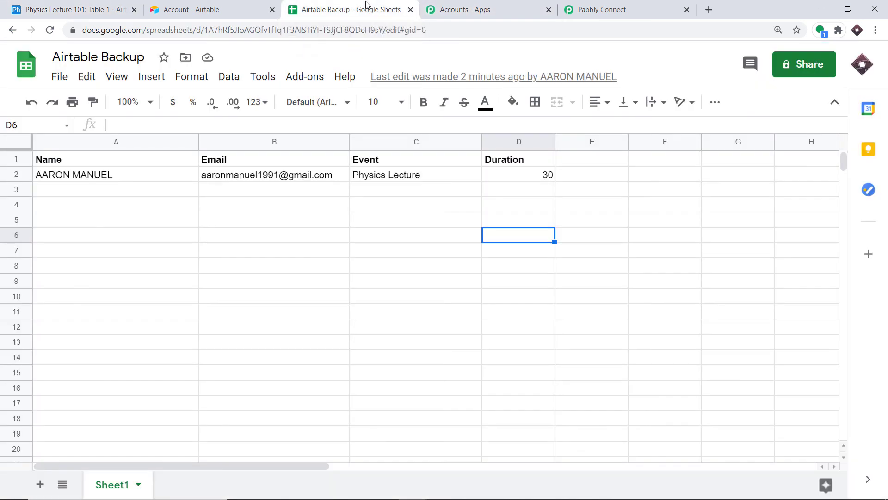
click(49, 30)
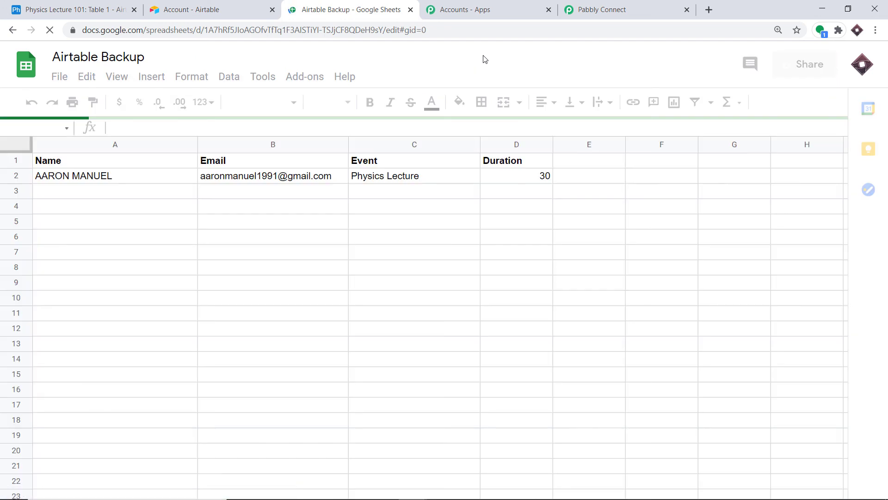